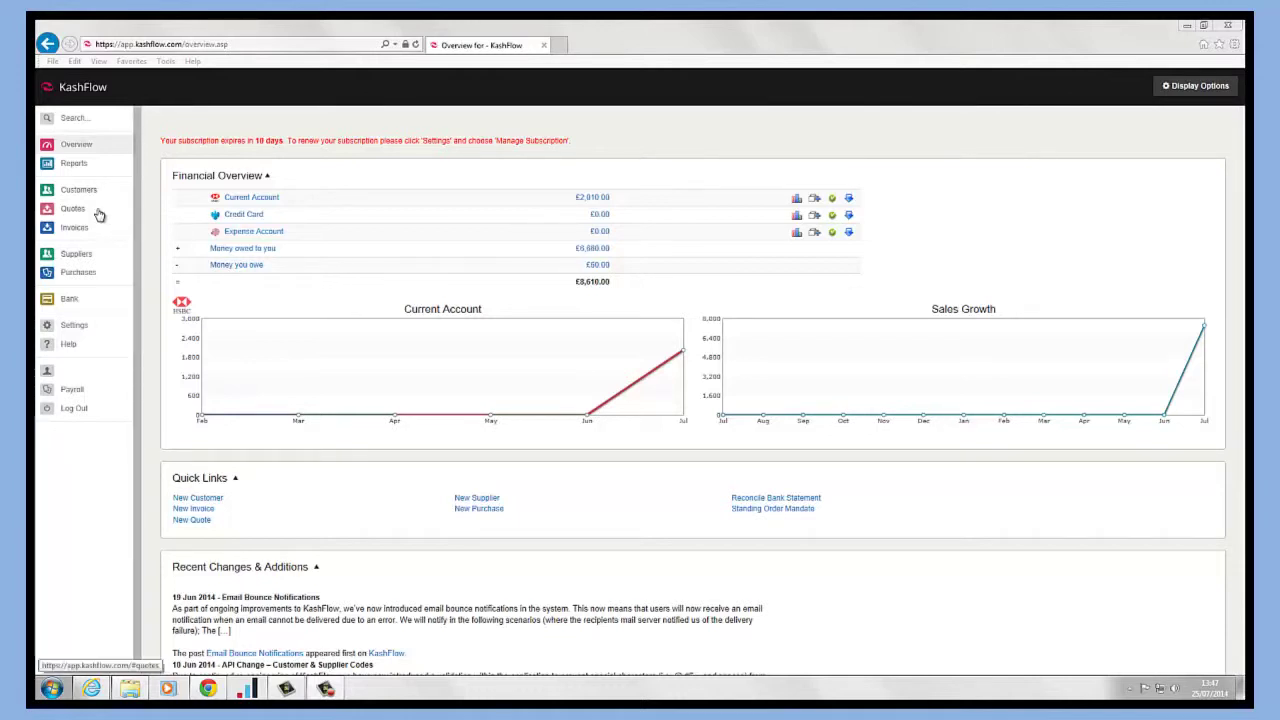
Step: Open the sales invoices list showing invoices 101–105 and their paid status
{"action": "left_click", "coordinate": [73, 229]}
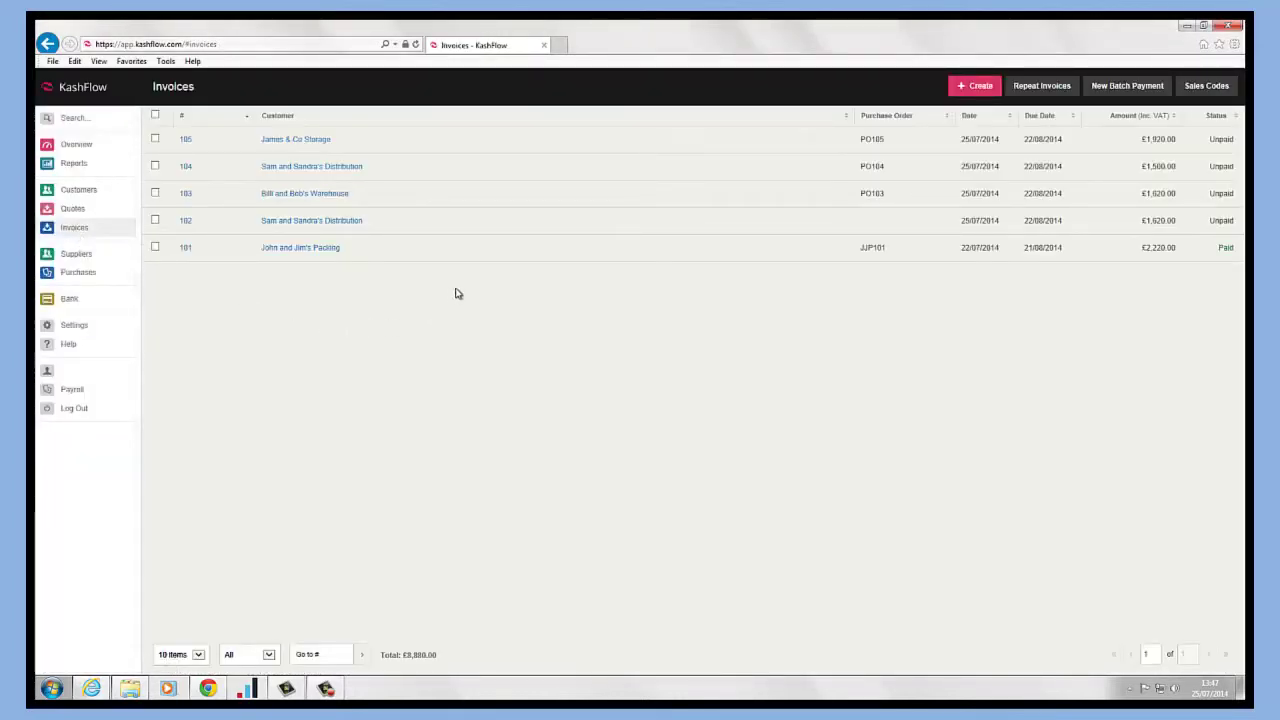
Step: Open invoice 104 and bring up its Add Payment dialog
{"action": "left_click", "coordinate": [522, 180]}
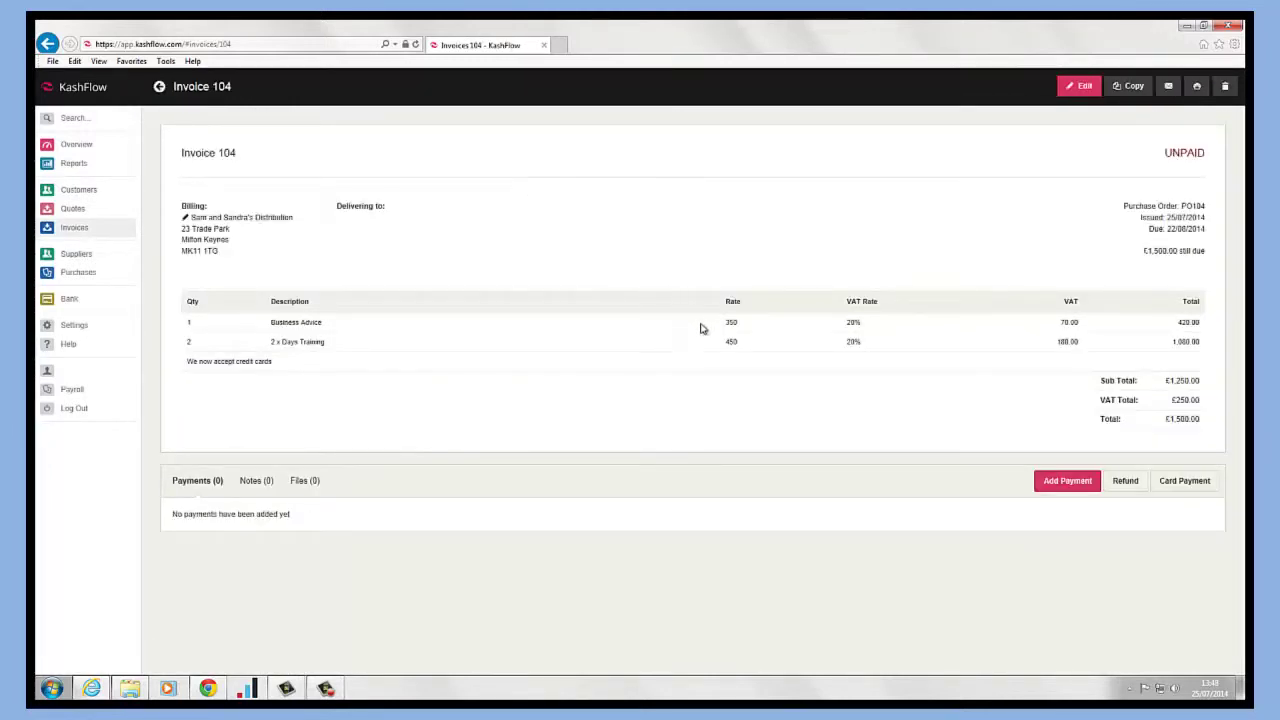
{"action": "left_click", "coordinate": [1066, 485]}
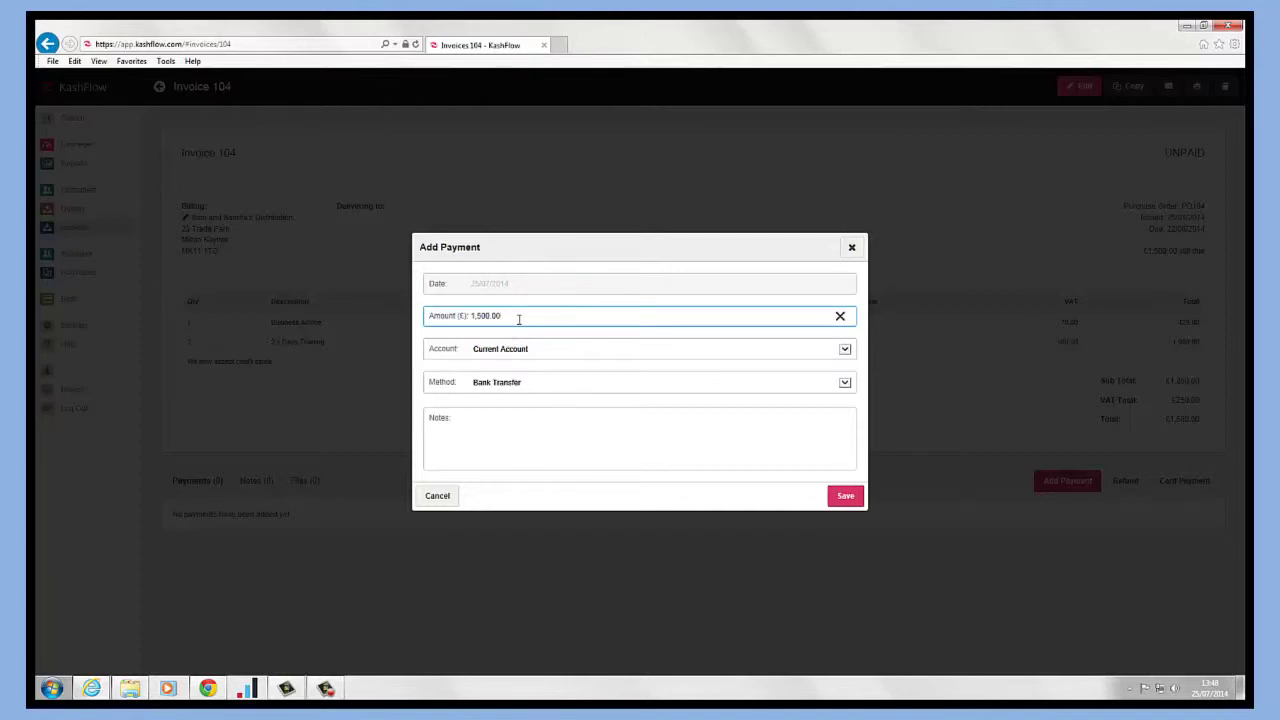
Step: Save a £1,500.00 Cash payment into Current Account against invoice 104
{"action": "left_click_drag", "start_coordinate": [517, 319], "coordinate": [470, 324]}
{"action": "left_click", "coordinate": [655, 350]}
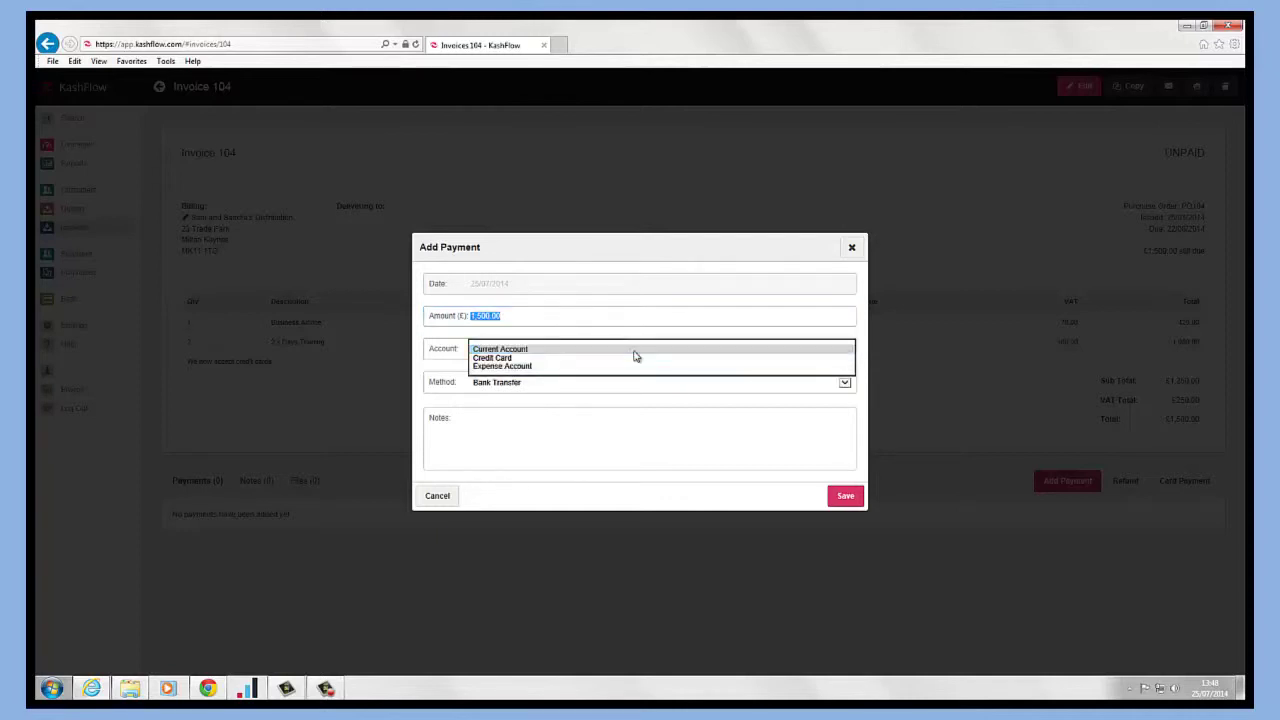
{"action": "left_click", "coordinate": [634, 351]}
{"action": "left_click", "coordinate": [638, 386]}
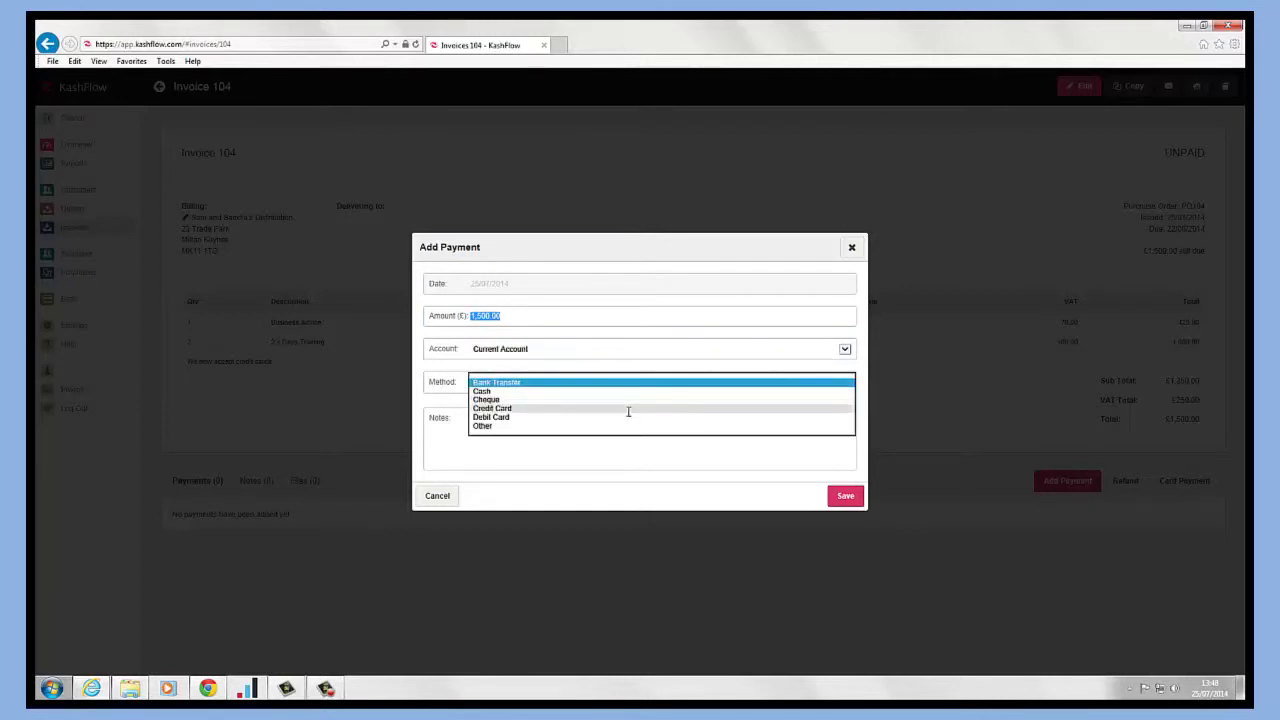
{"action": "left_click", "coordinate": [605, 394]}
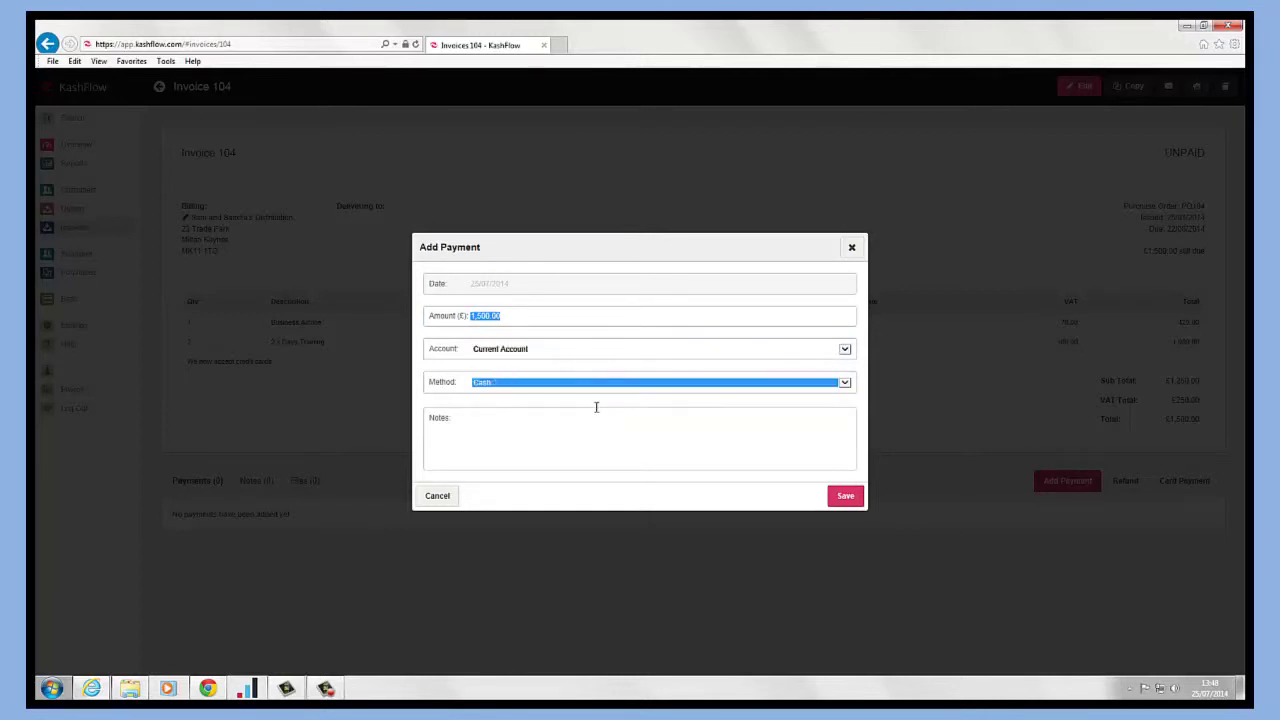
{"action": "left_click", "coordinate": [565, 428]}
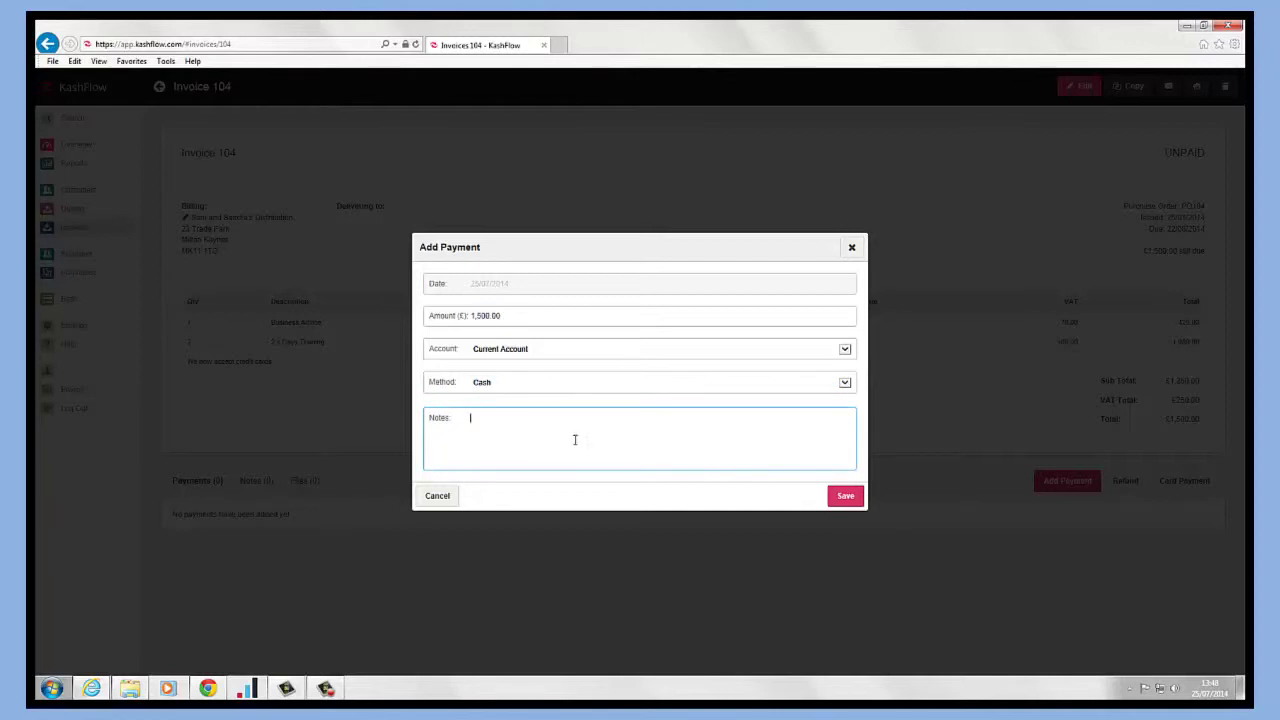
{"action": "left_click", "coordinate": [845, 497]}
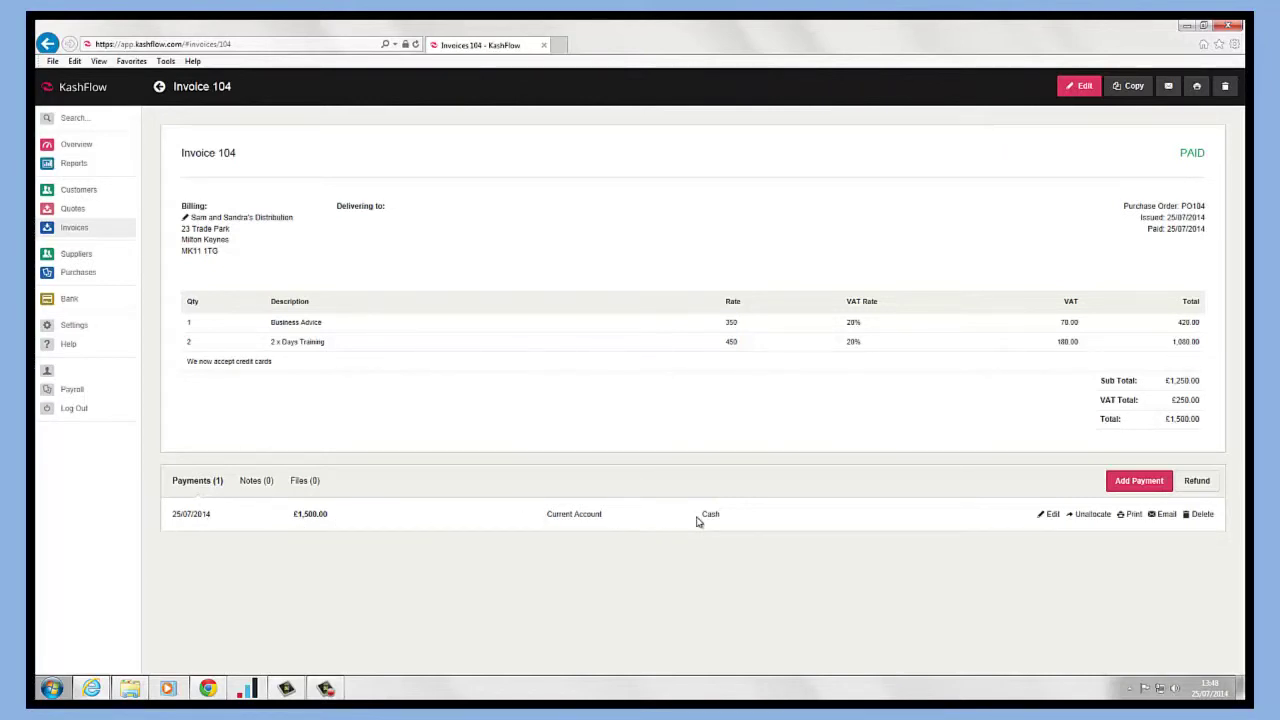
Step: Go back to the invoice list and open unpaid invoice 103
{"action": "left_click", "coordinate": [62, 230]}
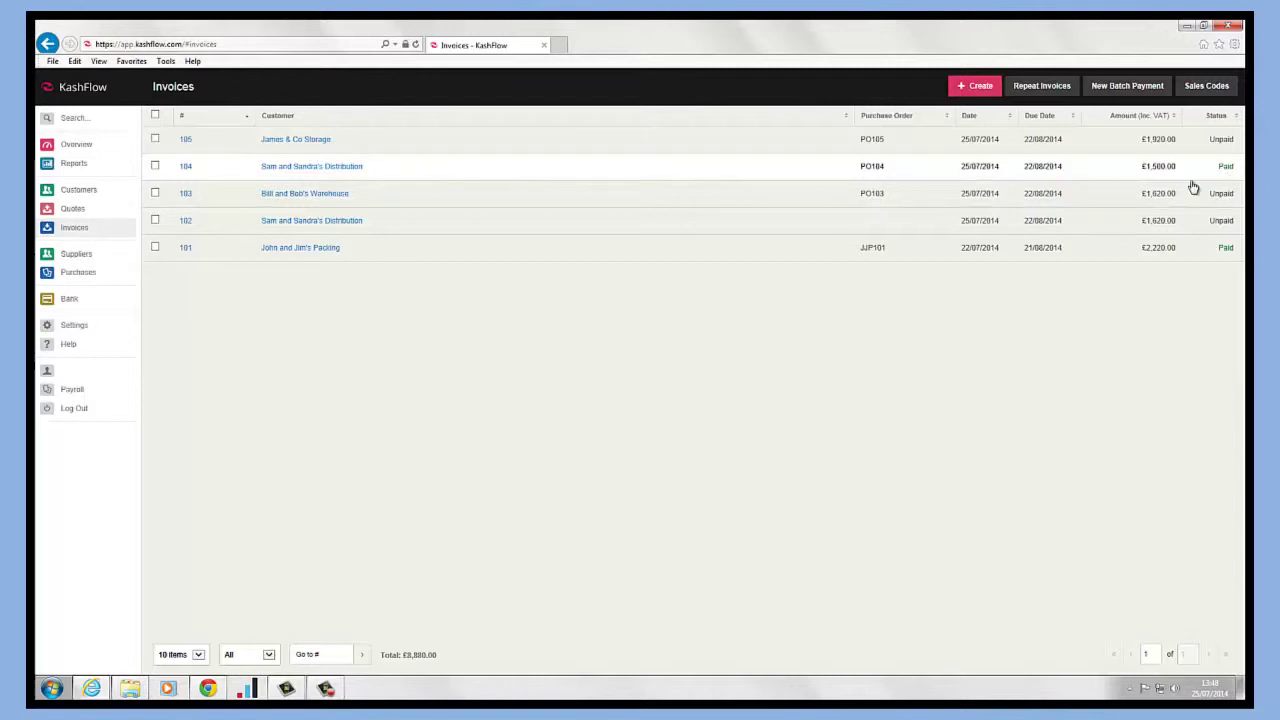
{"action": "left_click", "coordinate": [671, 201]}
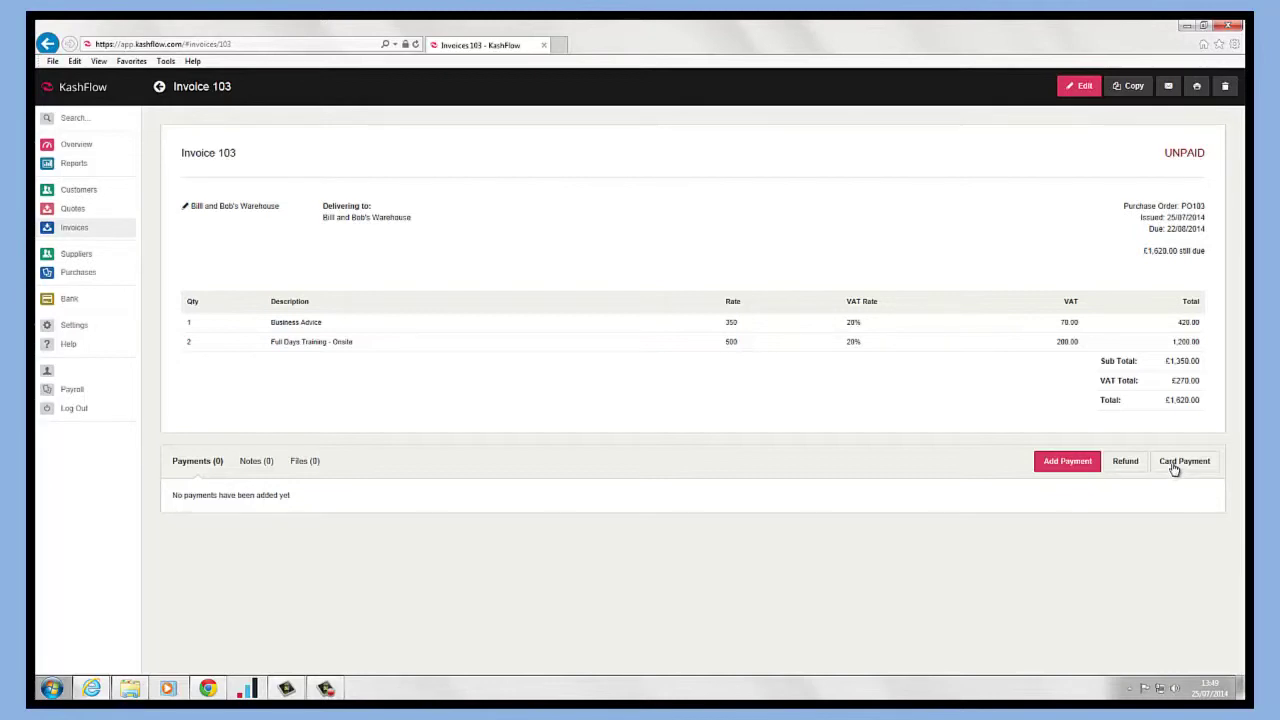
Step: Preview the £1,620.00 PayPal card payment fields for invoice 103, then cancel without paying
{"action": "left_click", "coordinate": [1174, 467]}
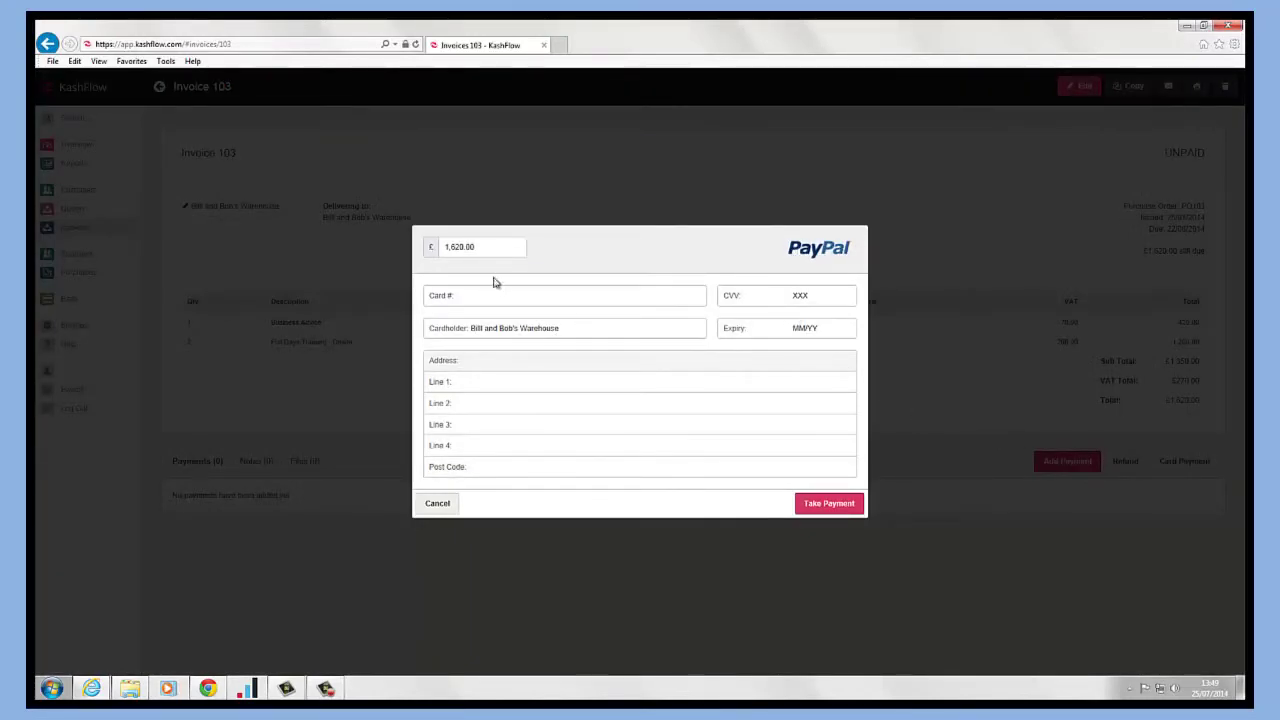
{"action": "left_click", "coordinate": [476, 246]}
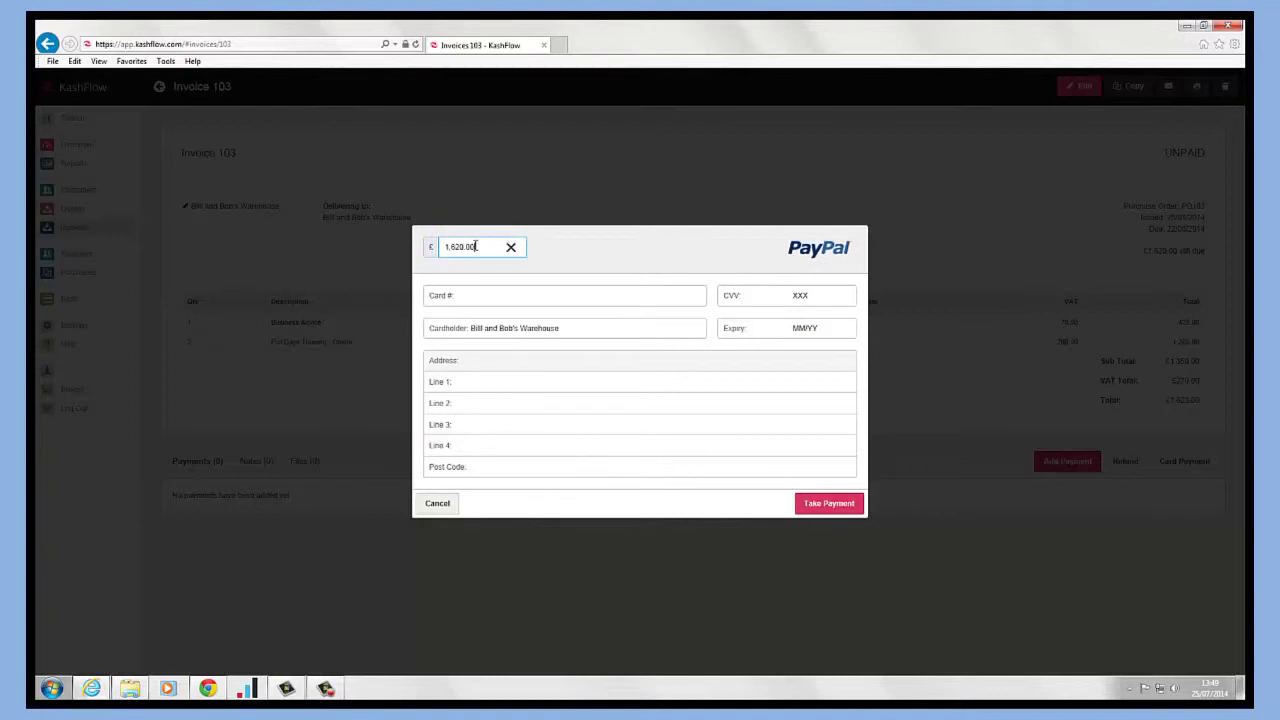
{"action": "left_click", "coordinate": [493, 296]}
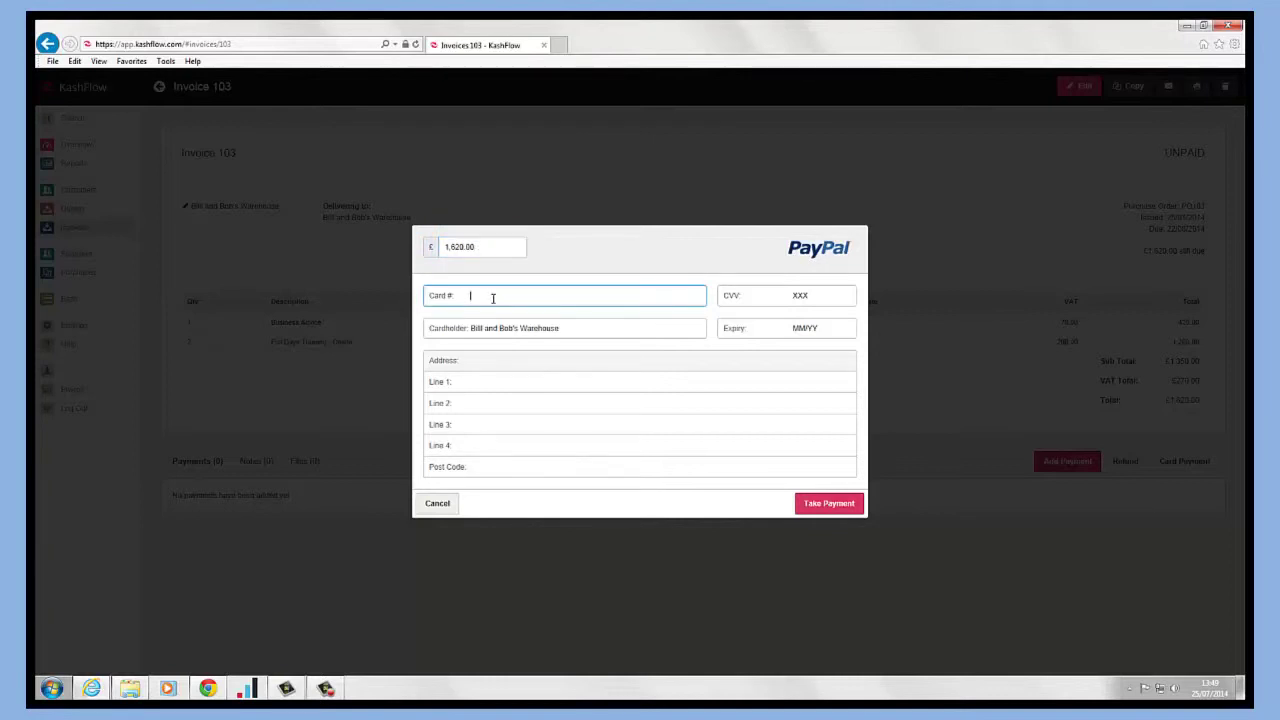
{"action": "left_click", "coordinate": [779, 294]}
{"action": "left_click", "coordinate": [775, 328]}
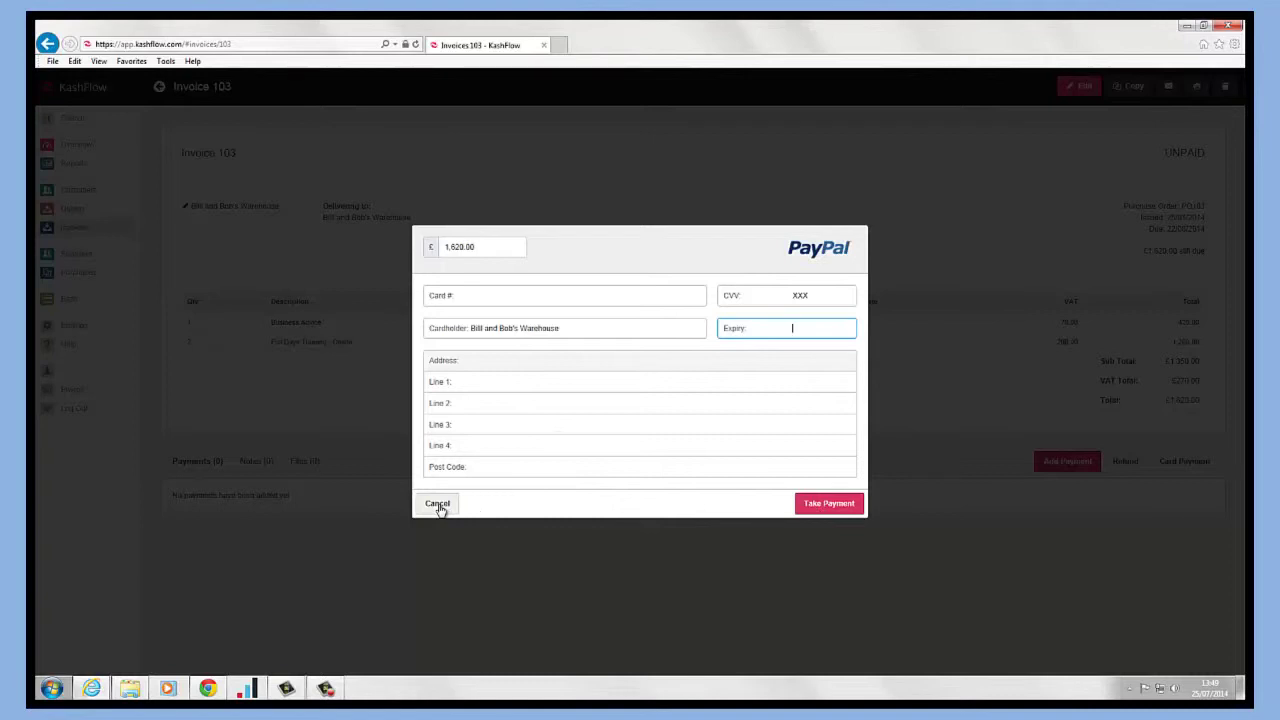
{"action": "left_click", "coordinate": [438, 504]}
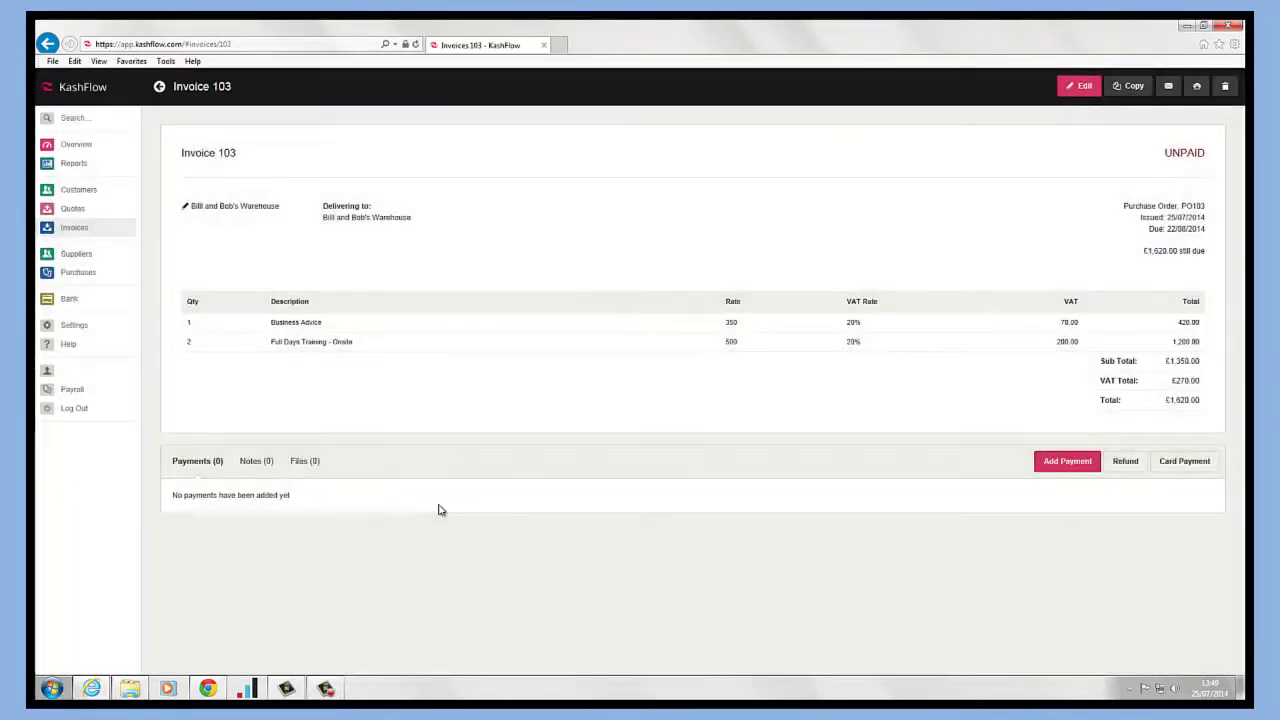
Step: Review the bank account balances, then go to Settings to reach the Import Data page
{"action": "left_click", "coordinate": [160, 88]}
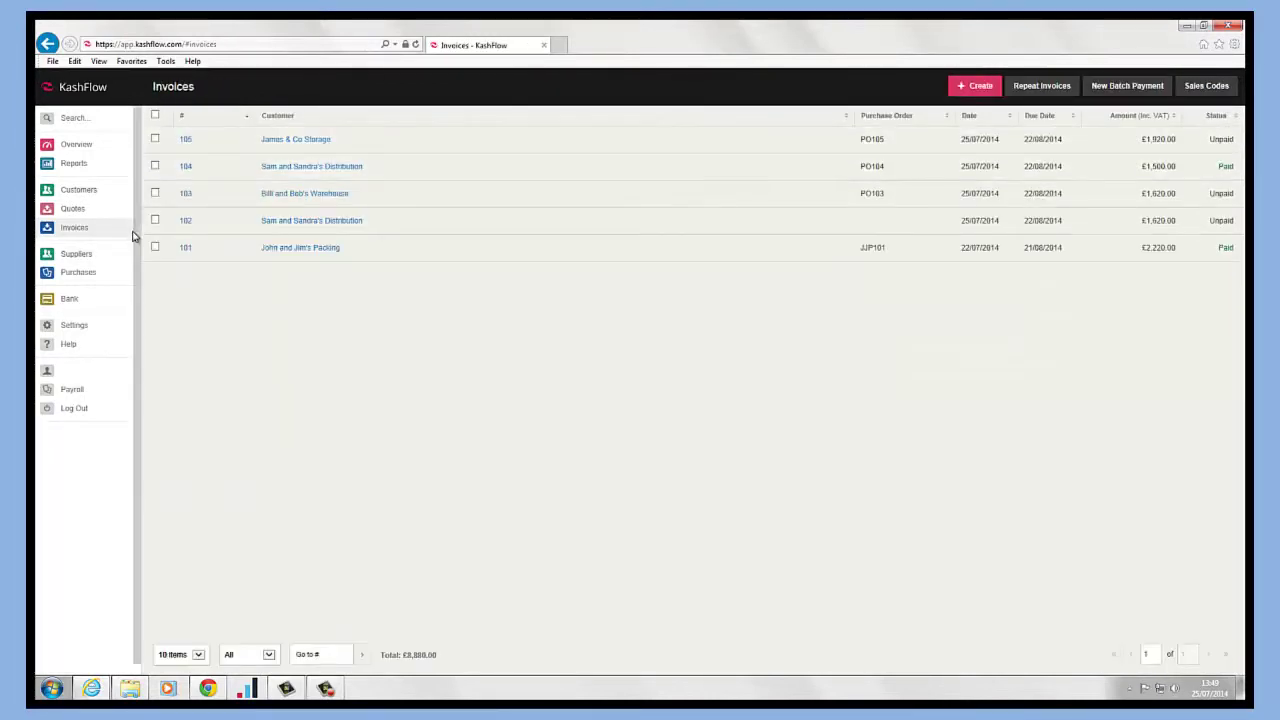
{"action": "left_click", "coordinate": [70, 300]}
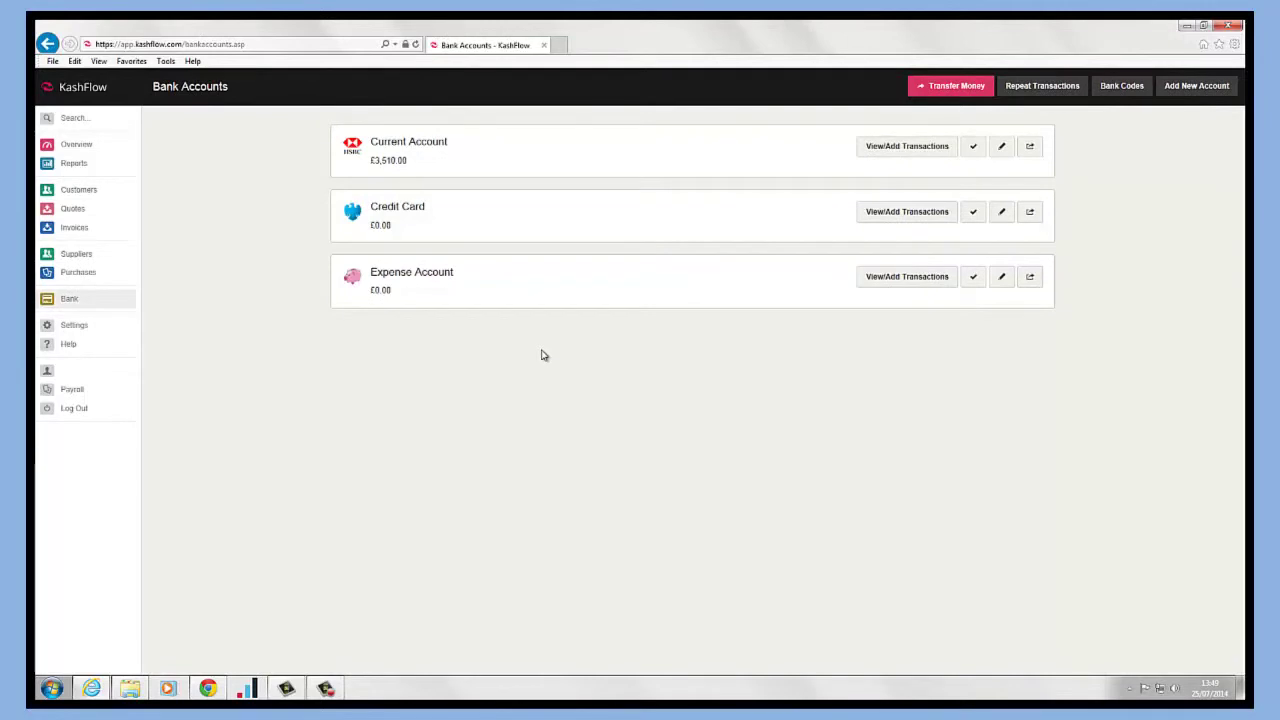
{"action": "left_click", "coordinate": [78, 332]}
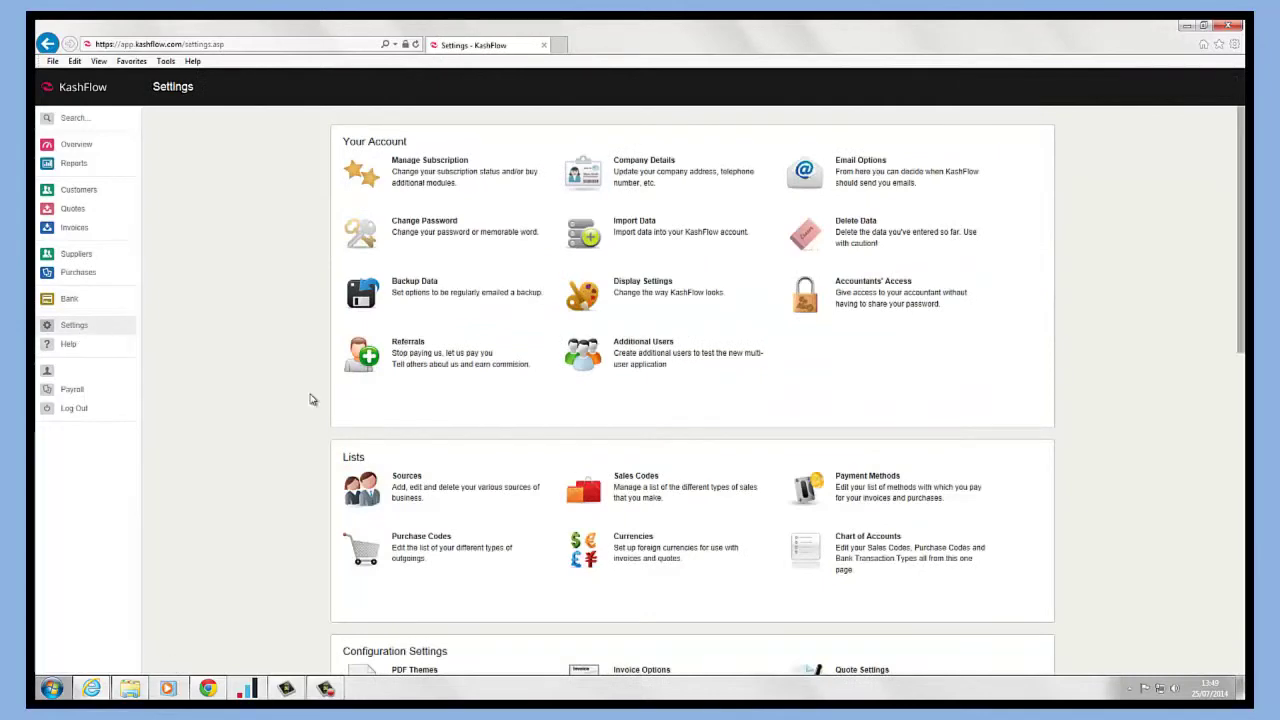
{"action": "scroll", "coordinate": [408, 453], "scroll_direction": "down", "scroll_amount": 3}
{"action": "scroll", "coordinate": [411, 451], "scroll_direction": "up", "scroll_amount": 3}
Step: Launch the CSV importer and choose Bank Transaction as the data type
{"action": "left_click", "coordinate": [612, 228]}
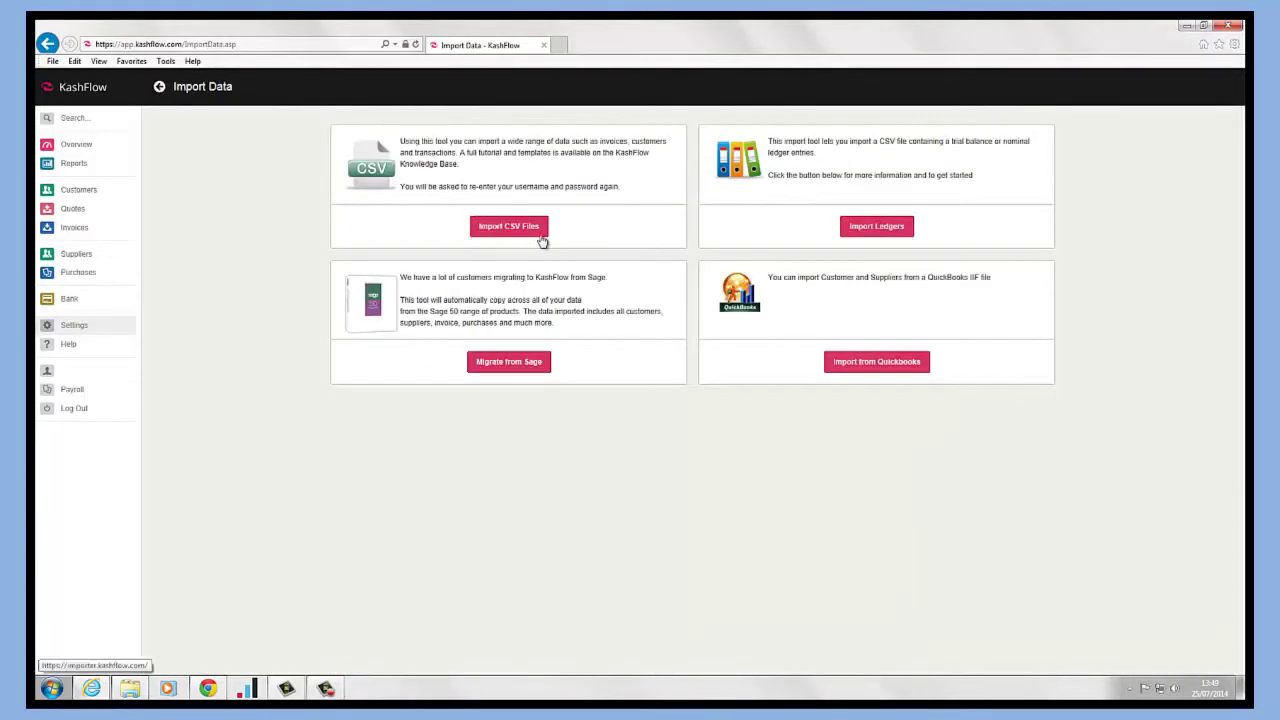
{"action": "left_click", "coordinate": [508, 227]}
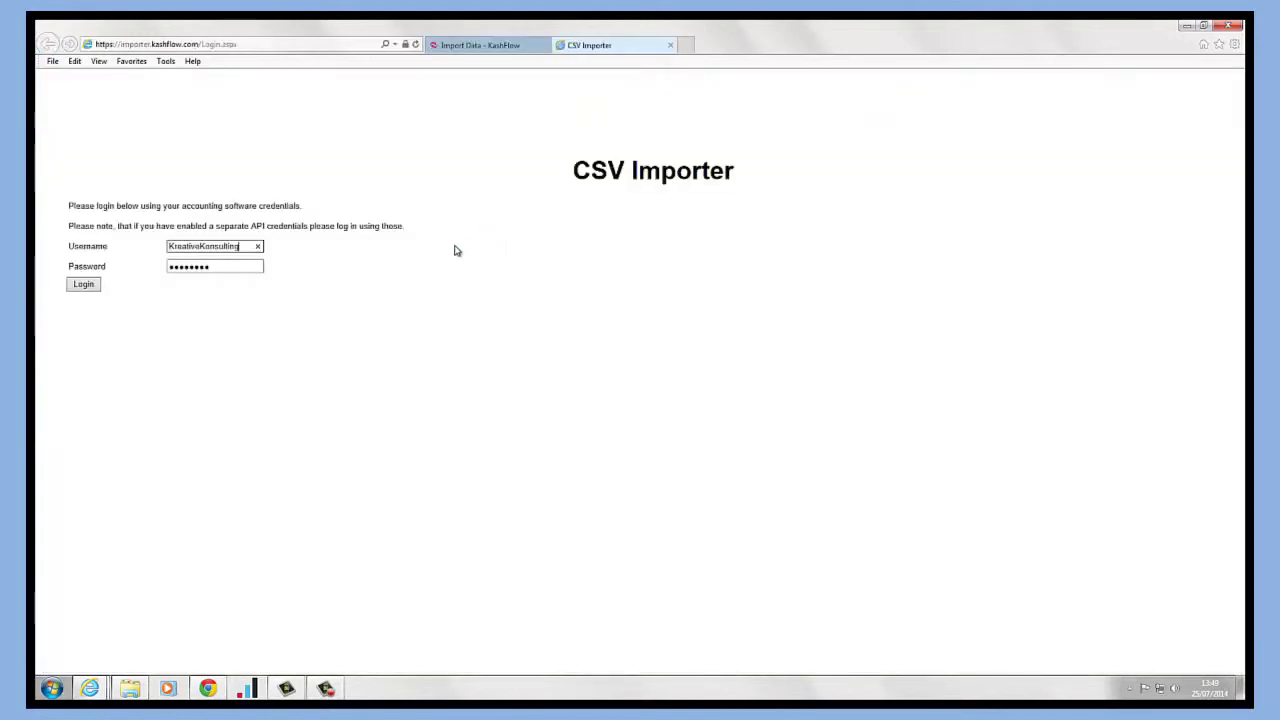
{"action": "left_click", "coordinate": [84, 284]}
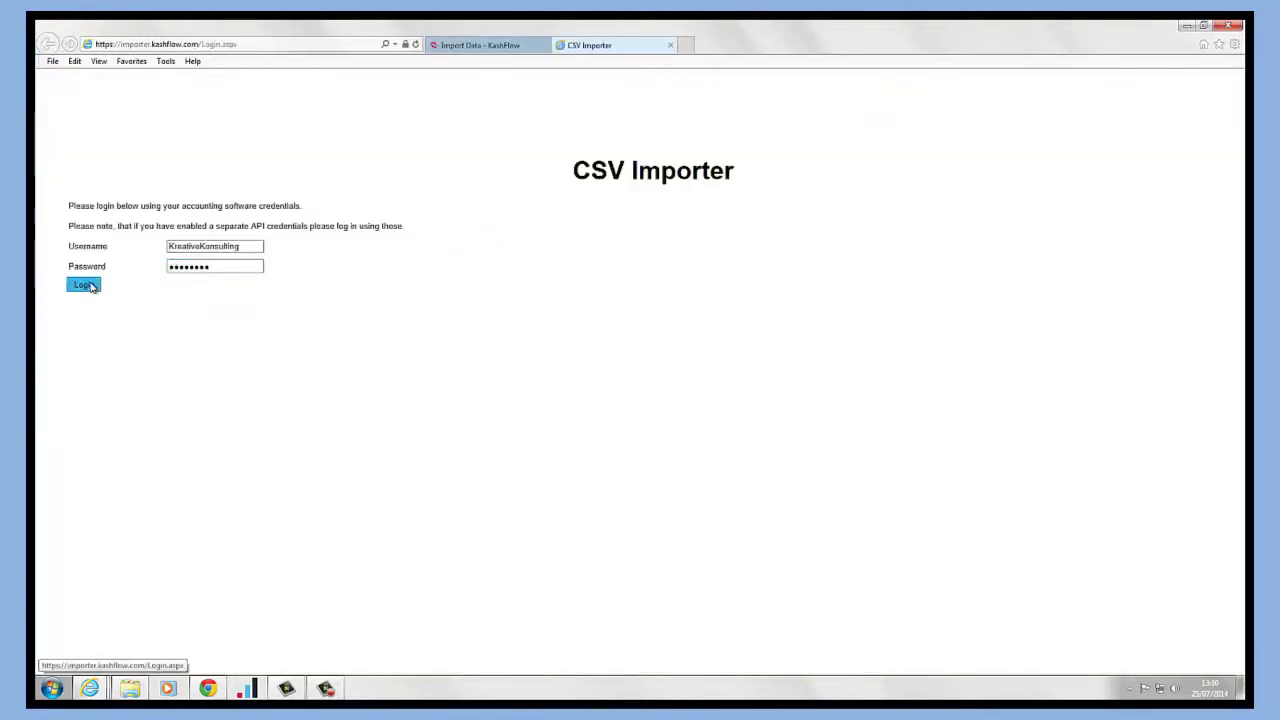
{"action": "left_click", "coordinate": [82, 264]}
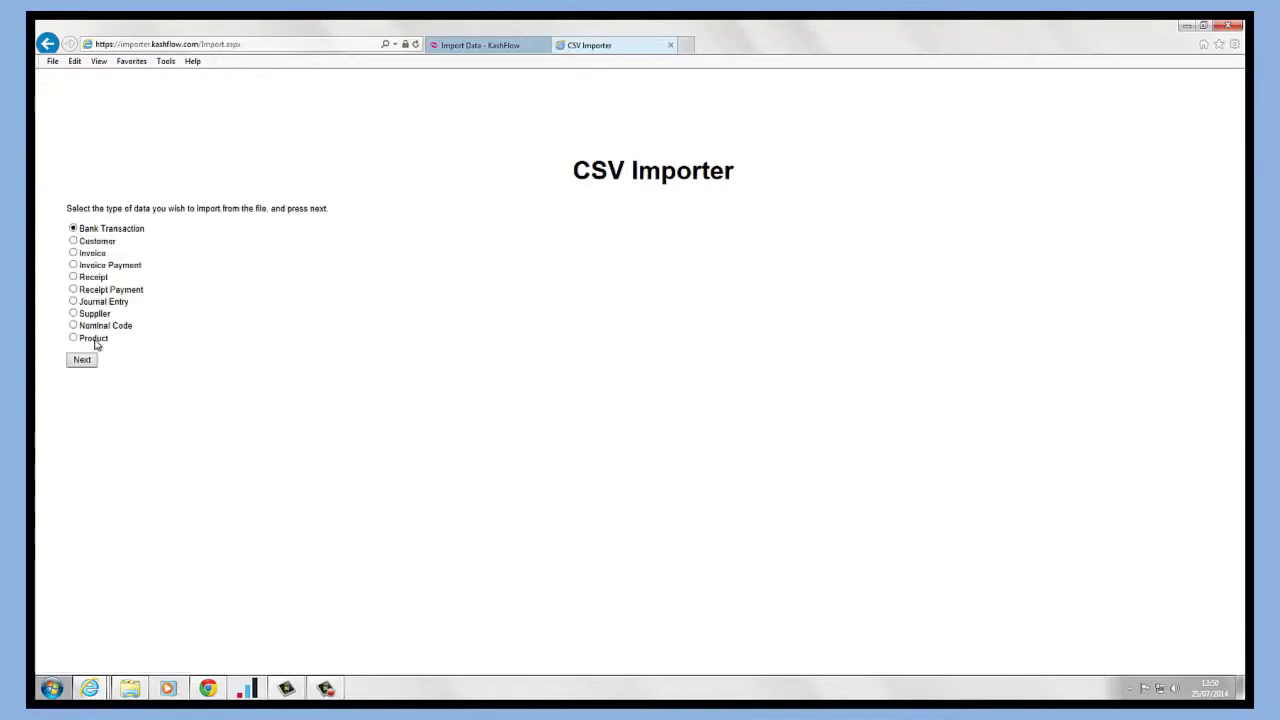
{"action": "left_click", "coordinate": [84, 360]}
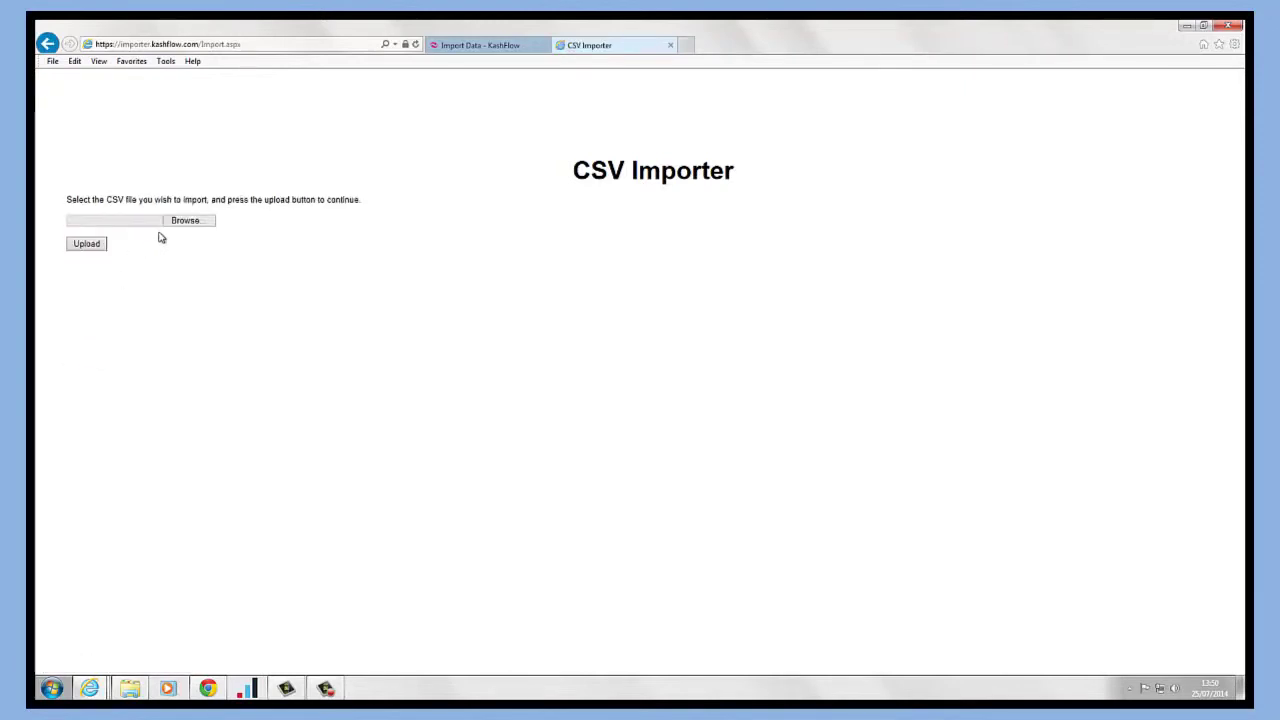
Step: Upload Bank transactions_DEMO.csv from the Desktop Import Demos folder for preview
{"action": "left_click", "coordinate": [177, 225]}
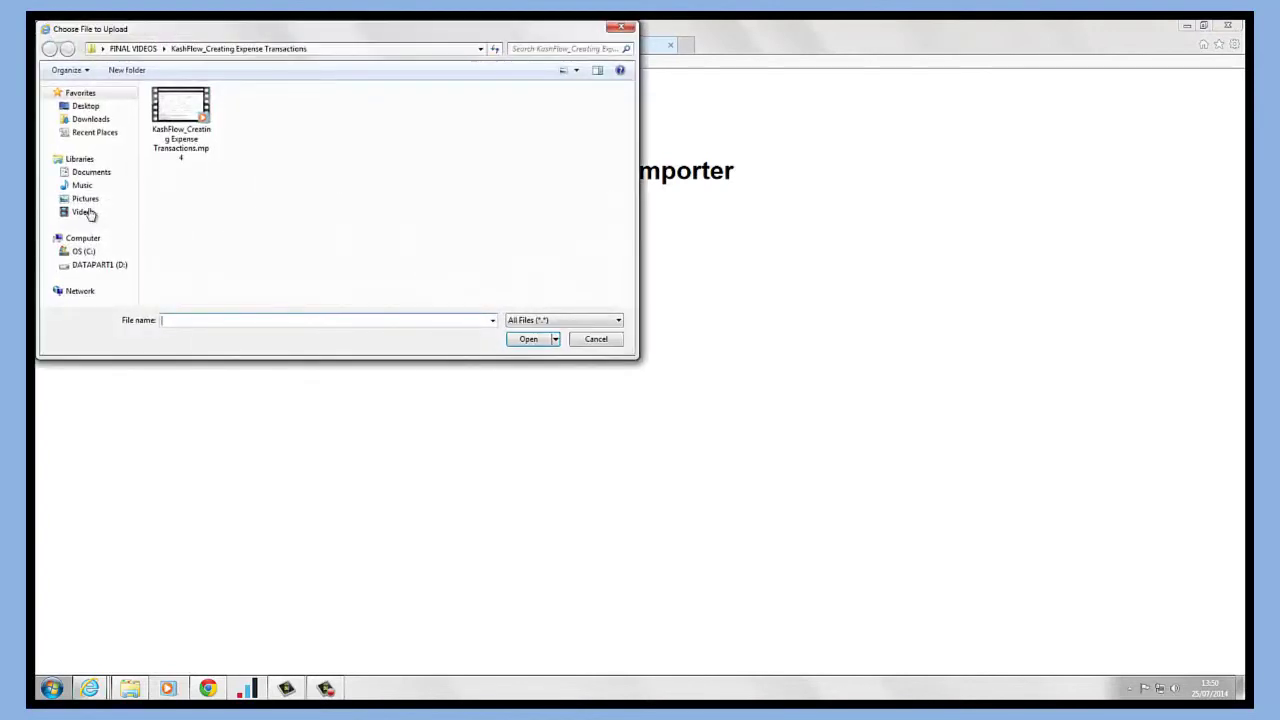
{"action": "left_click", "coordinate": [85, 106]}
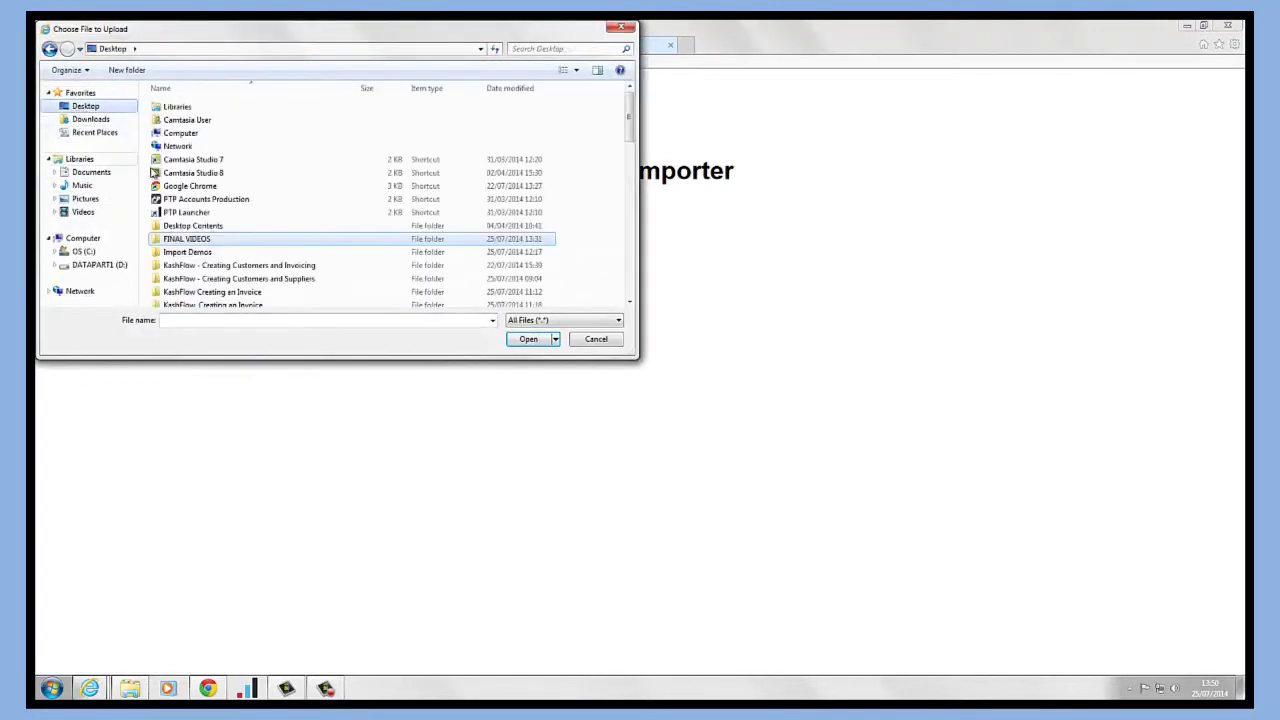
{"action": "double_click", "coordinate": [210, 252]}
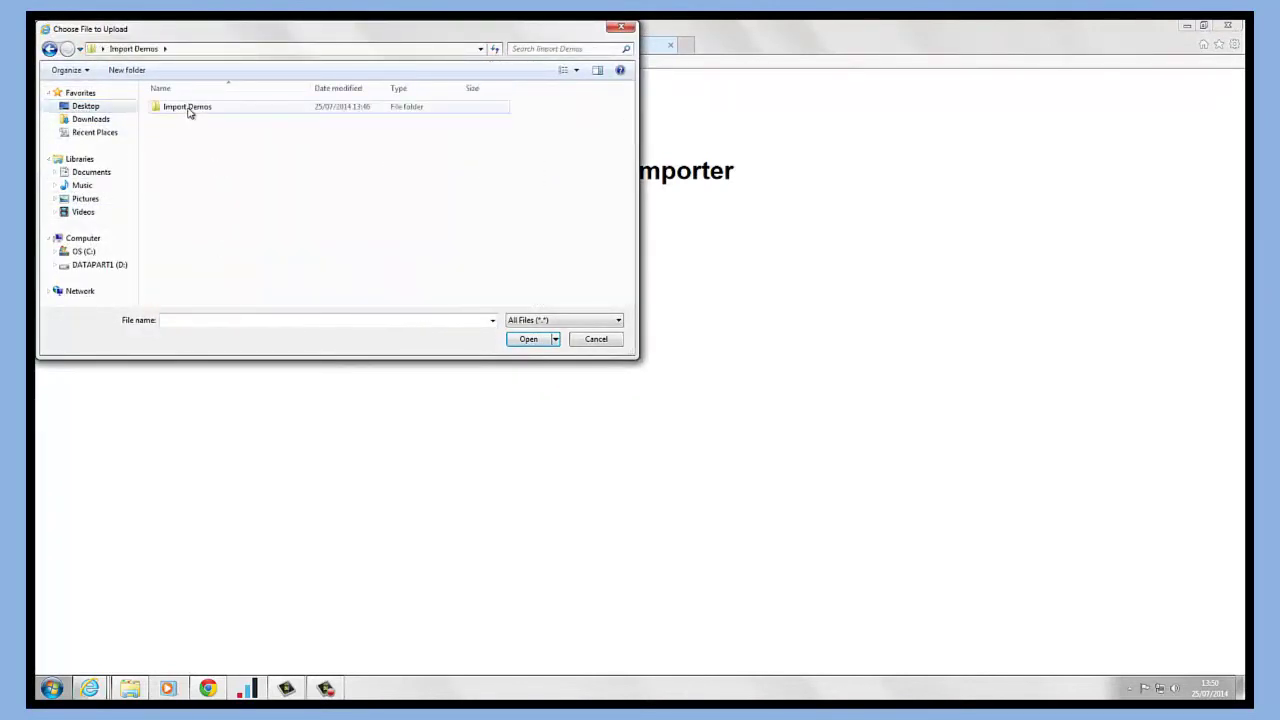
{"action": "double_click", "coordinate": [188, 107]}
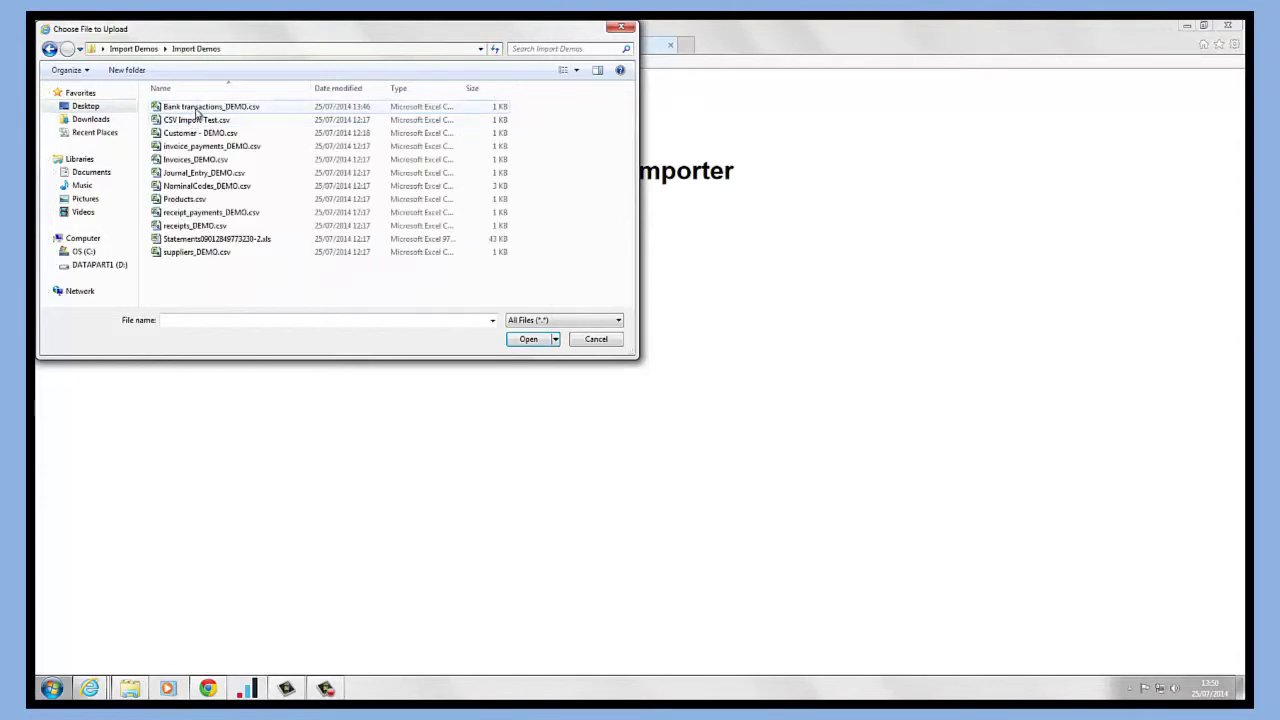
{"action": "double_click", "coordinate": [197, 113]}
{"action": "left_click", "coordinate": [100, 245]}
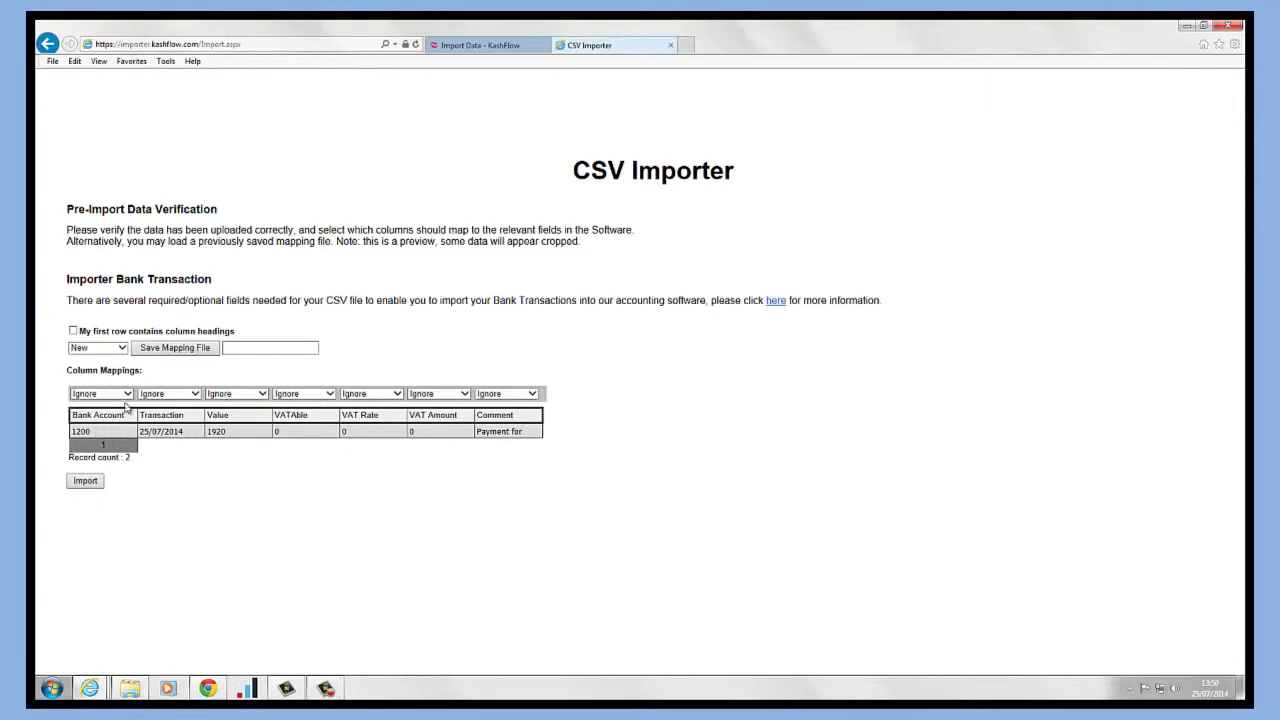
Step: Import the £1,920 transaction with first-row column headings, then return to KashFlow
{"action": "left_click", "coordinate": [73, 332]}
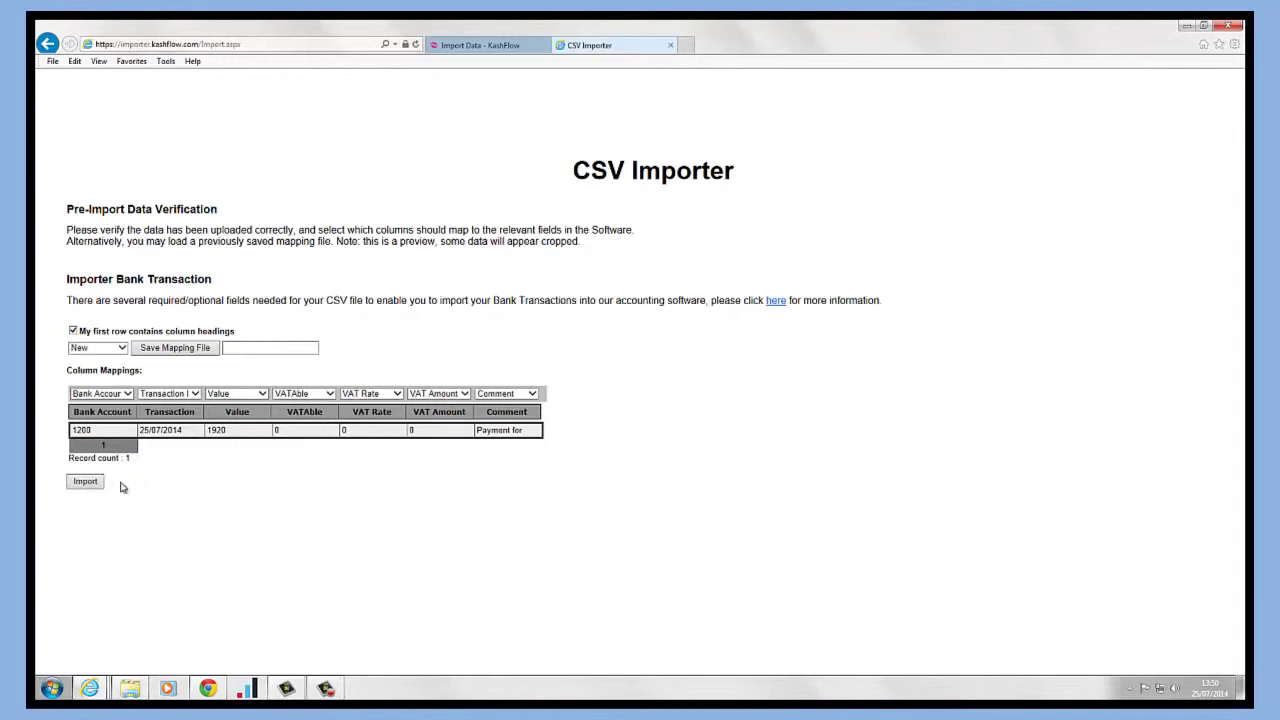
{"action": "left_click", "coordinate": [87, 486]}
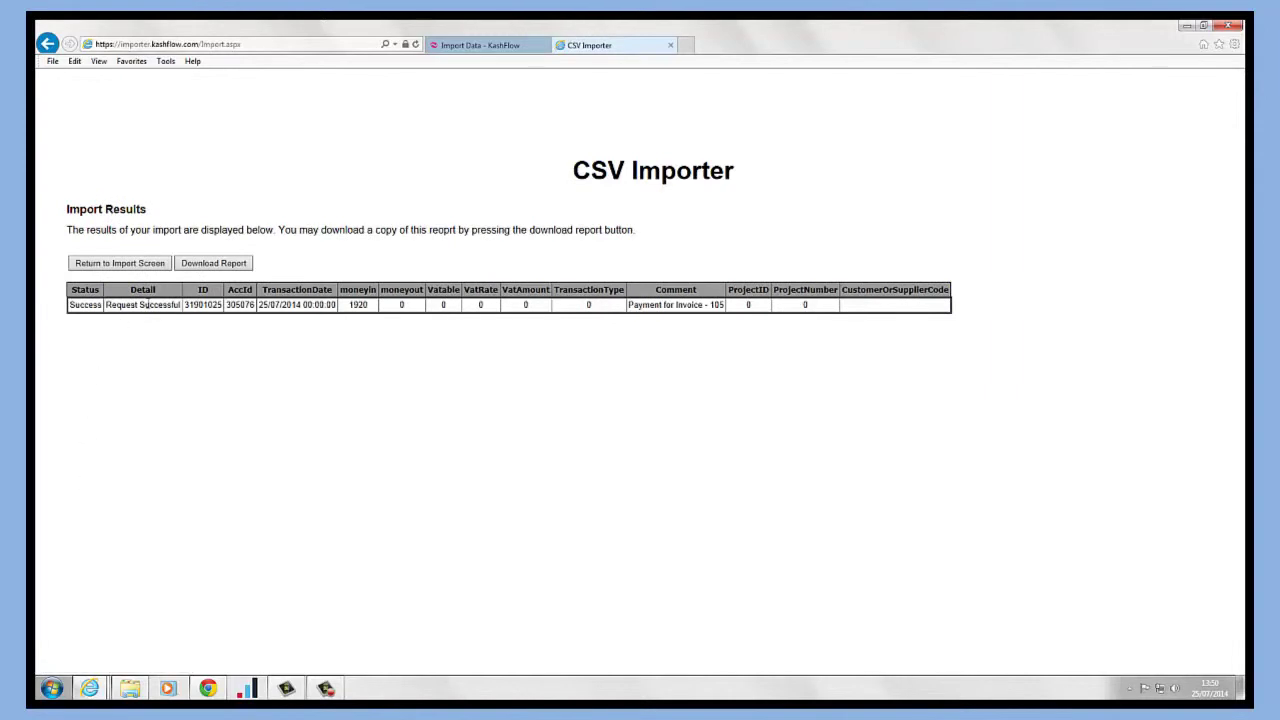
{"action": "left_click", "coordinate": [475, 47]}
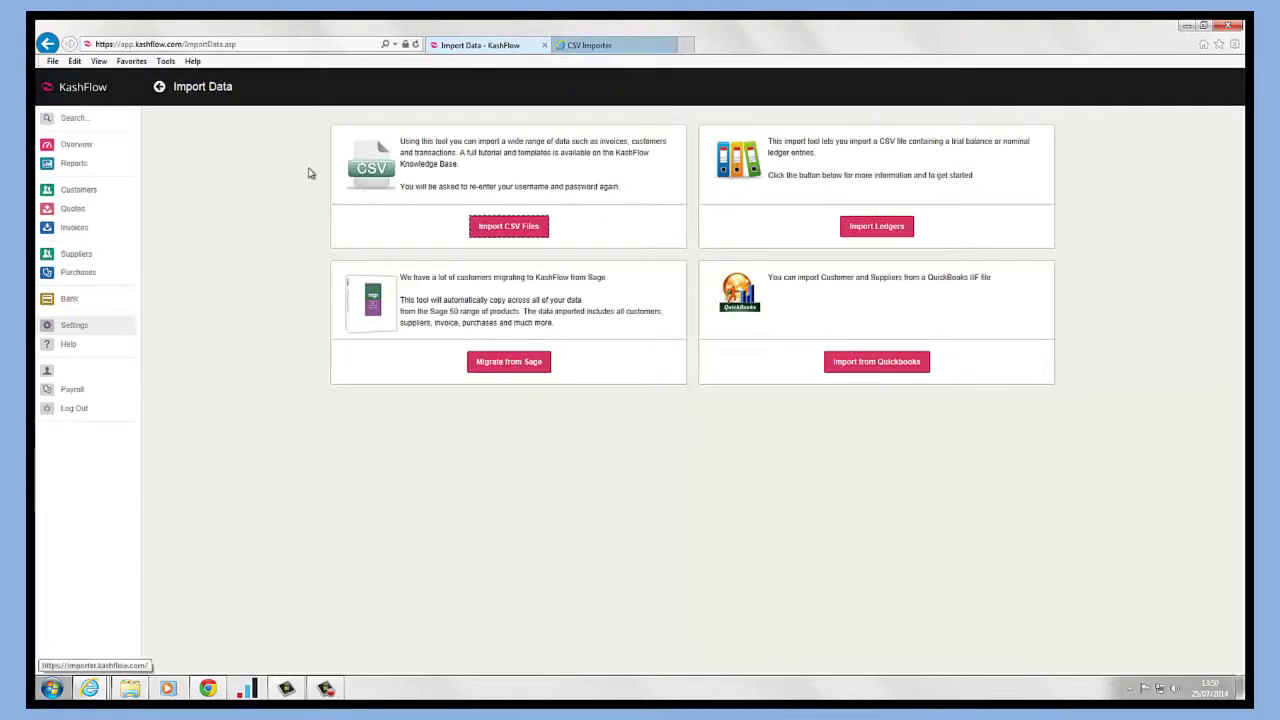
Step: In Current Account transactions, choose Assign to Invoice(s) for the imported £1,920 receipt
{"action": "left_click", "coordinate": [70, 298]}
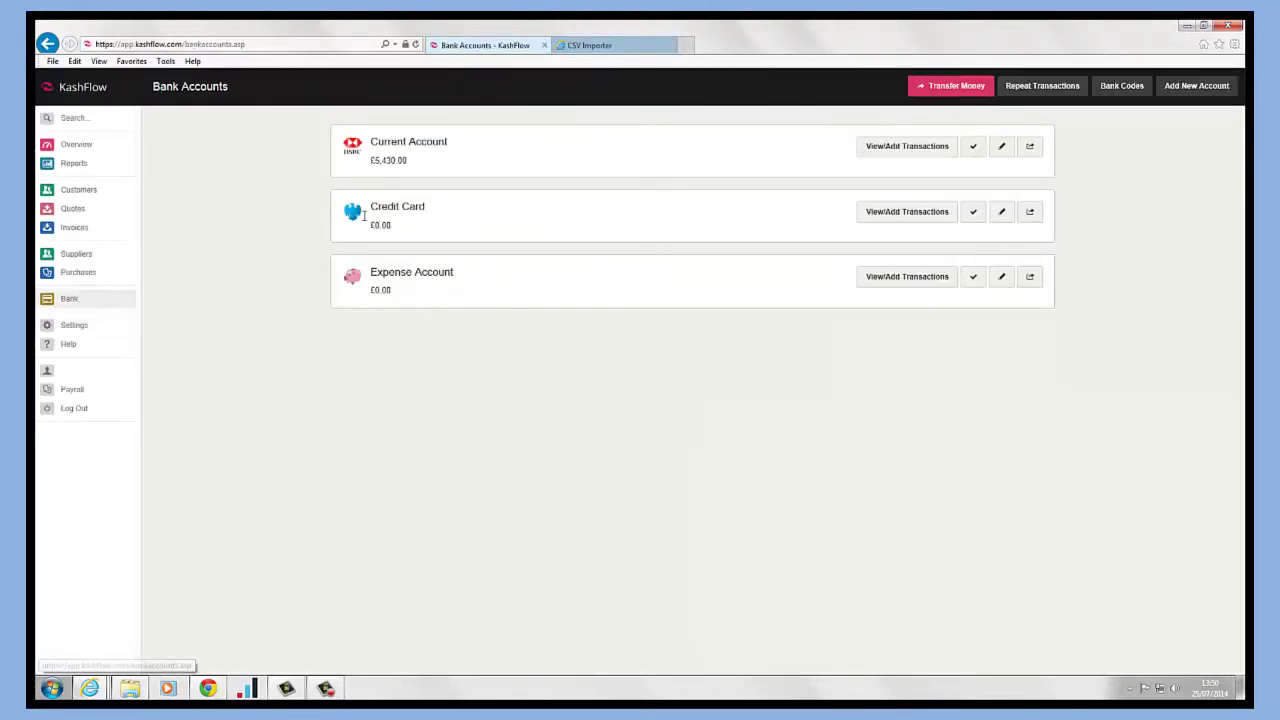
{"action": "left_click", "coordinate": [885, 154]}
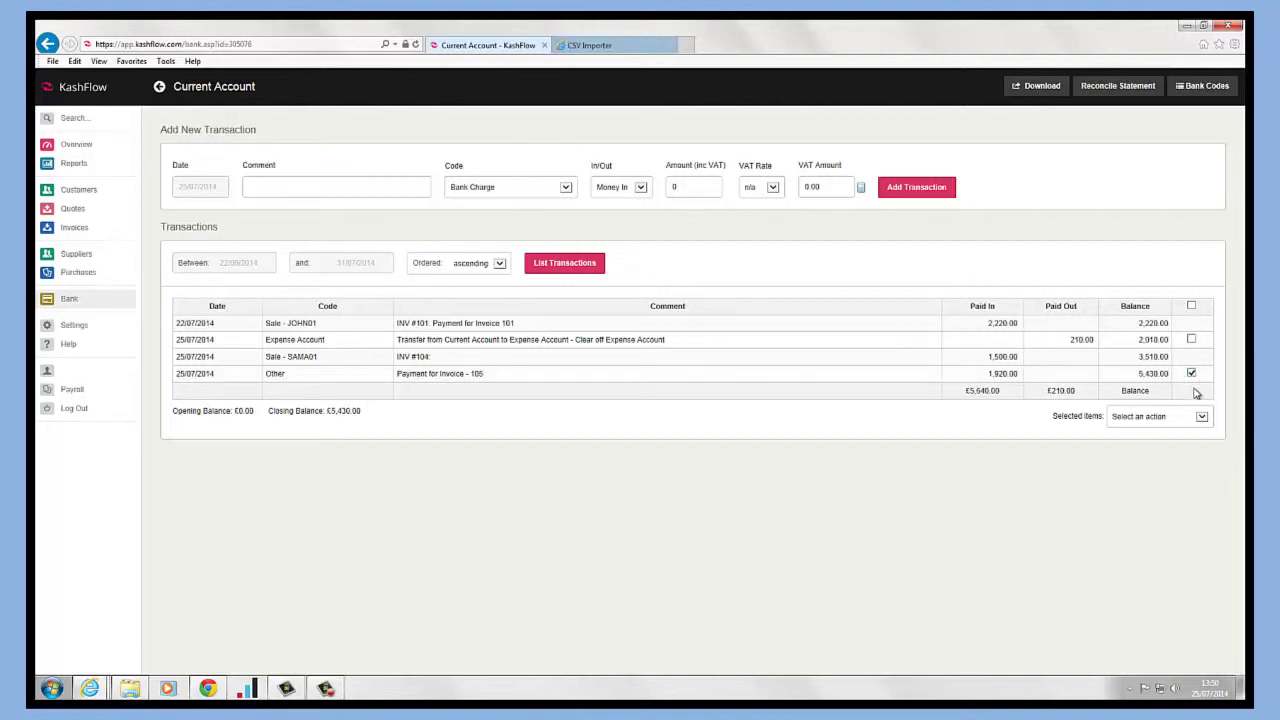
{"action": "left_click", "coordinate": [1202, 418]}
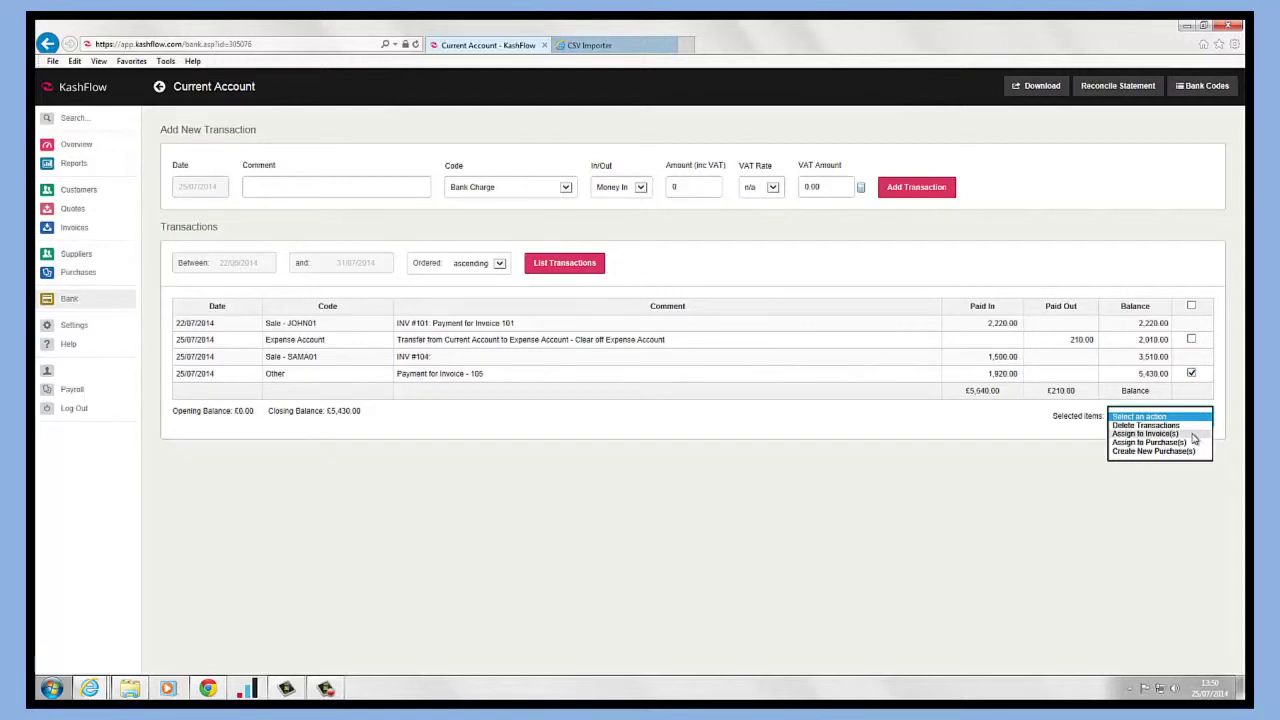
{"action": "left_click", "coordinate": [1193, 435]}
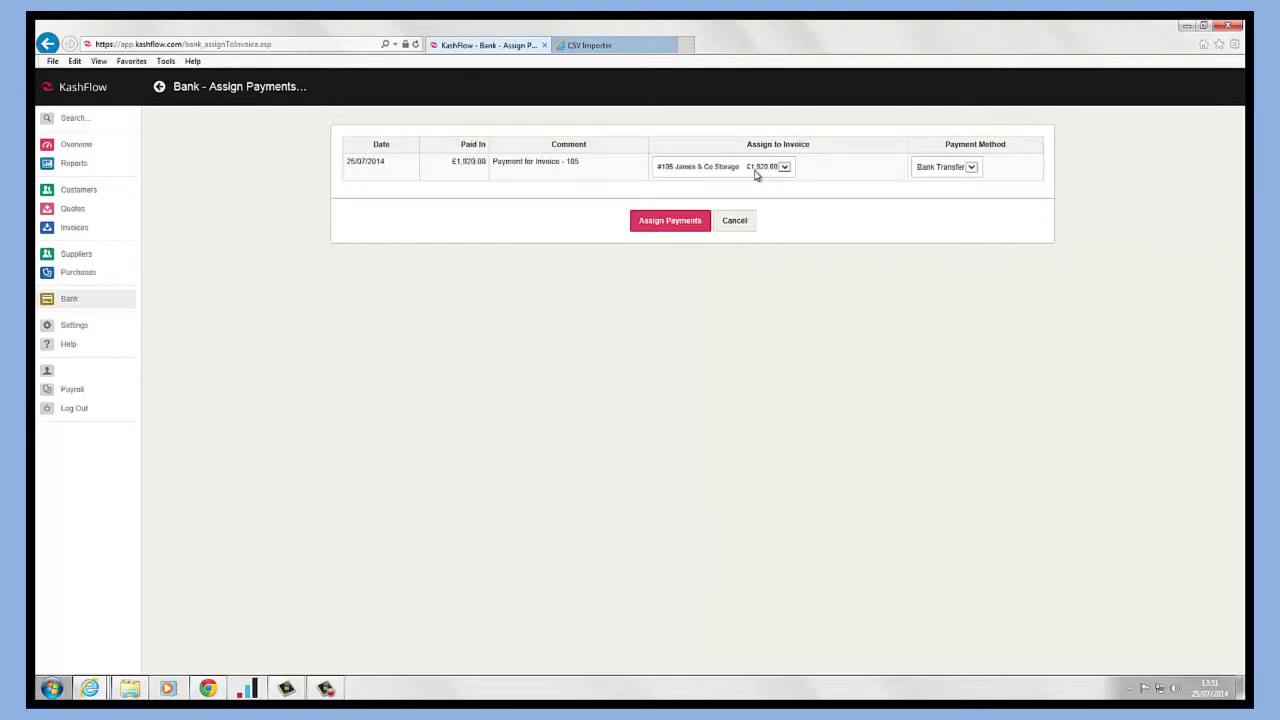
Step: Assign the £1,920.00 receipt to invoice #105 with payment method Cheque
{"action": "left_click", "coordinate": [785, 168]}
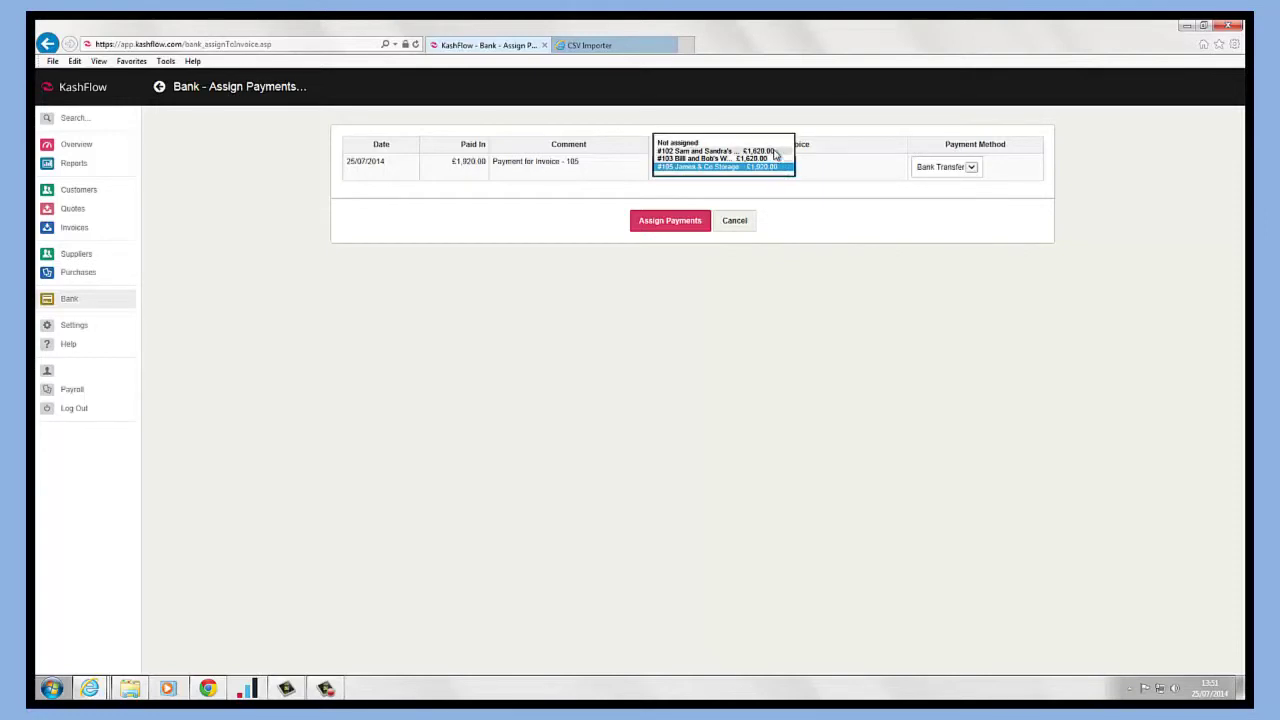
{"action": "left_click", "coordinate": [833, 181]}
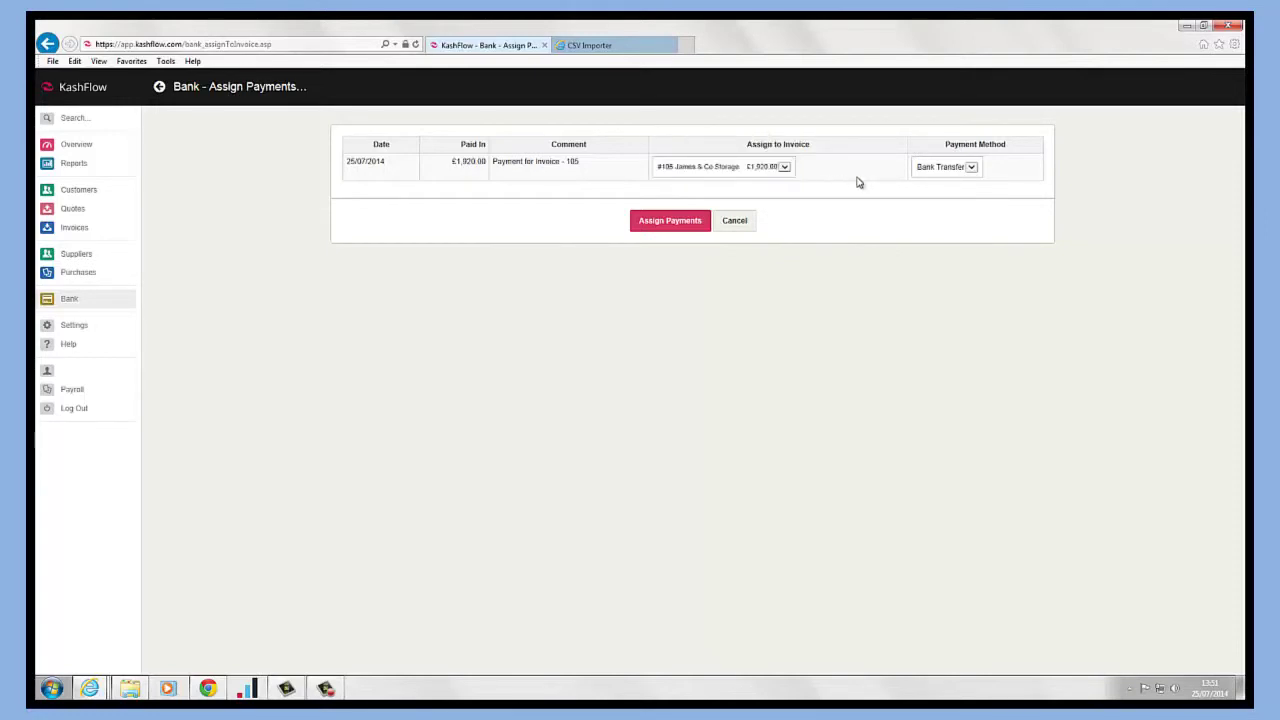
{"action": "left_click", "coordinate": [972, 168]}
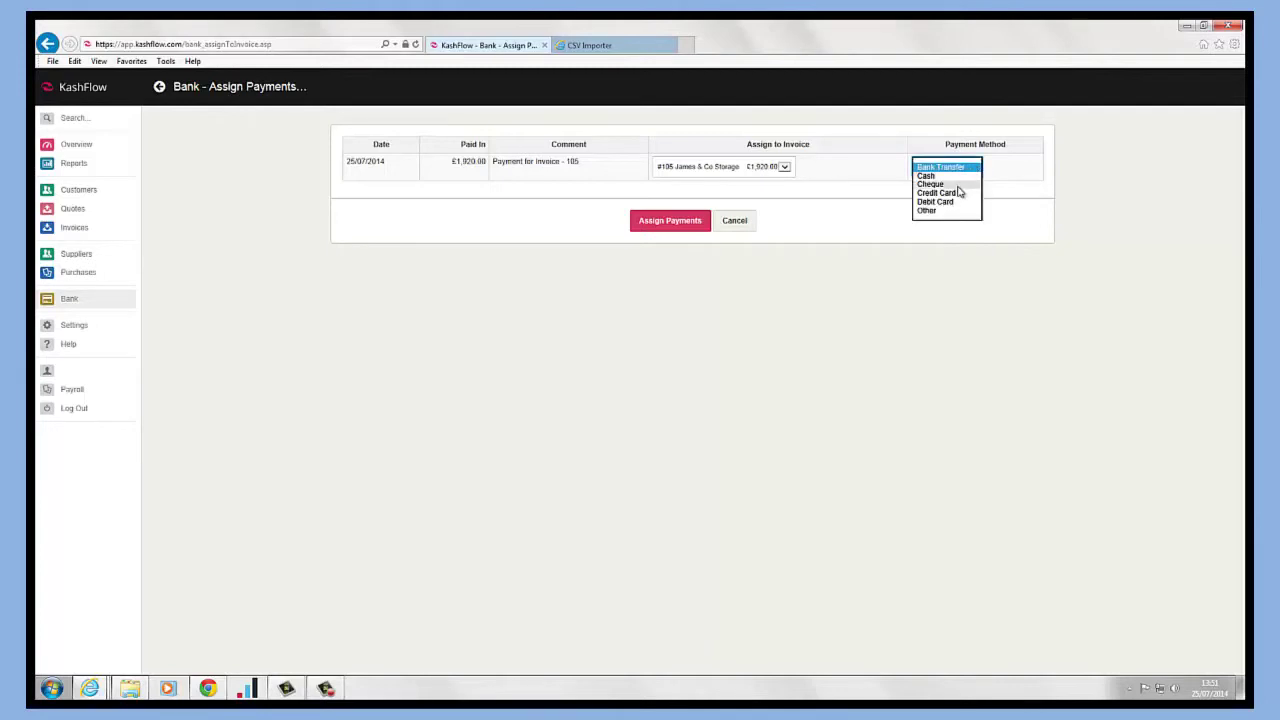
{"action": "left_click", "coordinate": [940, 185]}
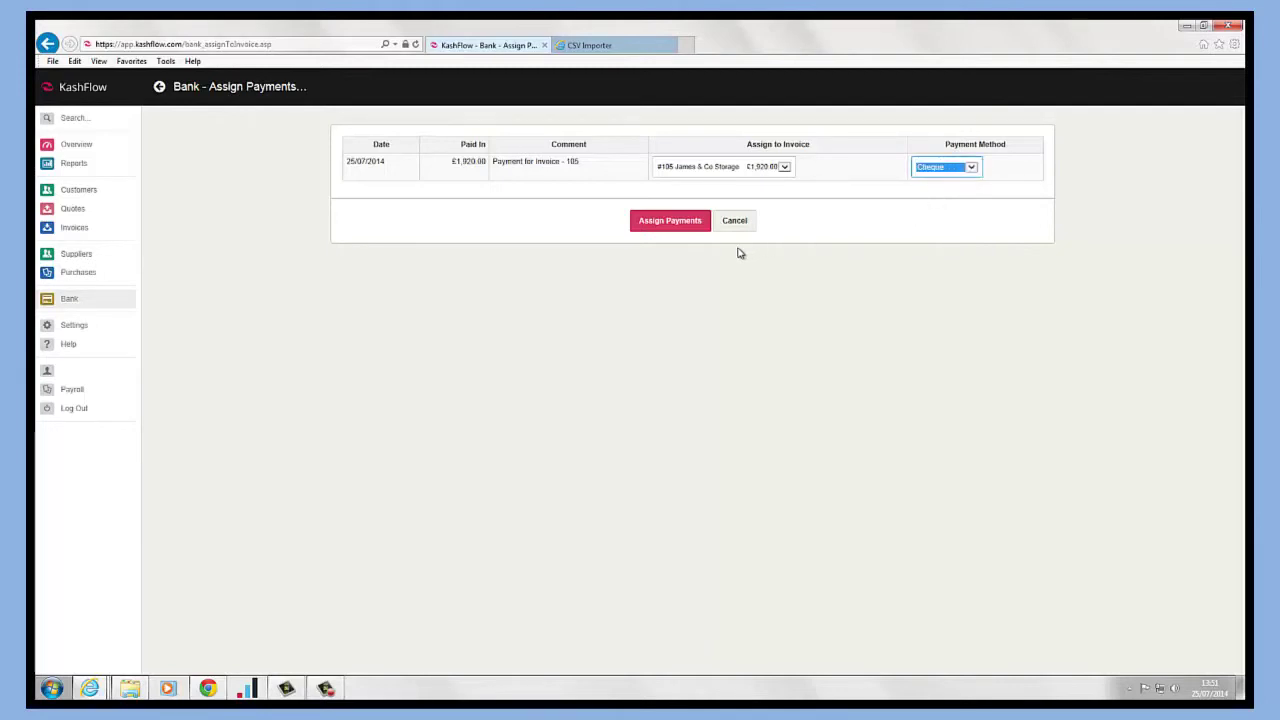
{"action": "left_click", "coordinate": [672, 222]}
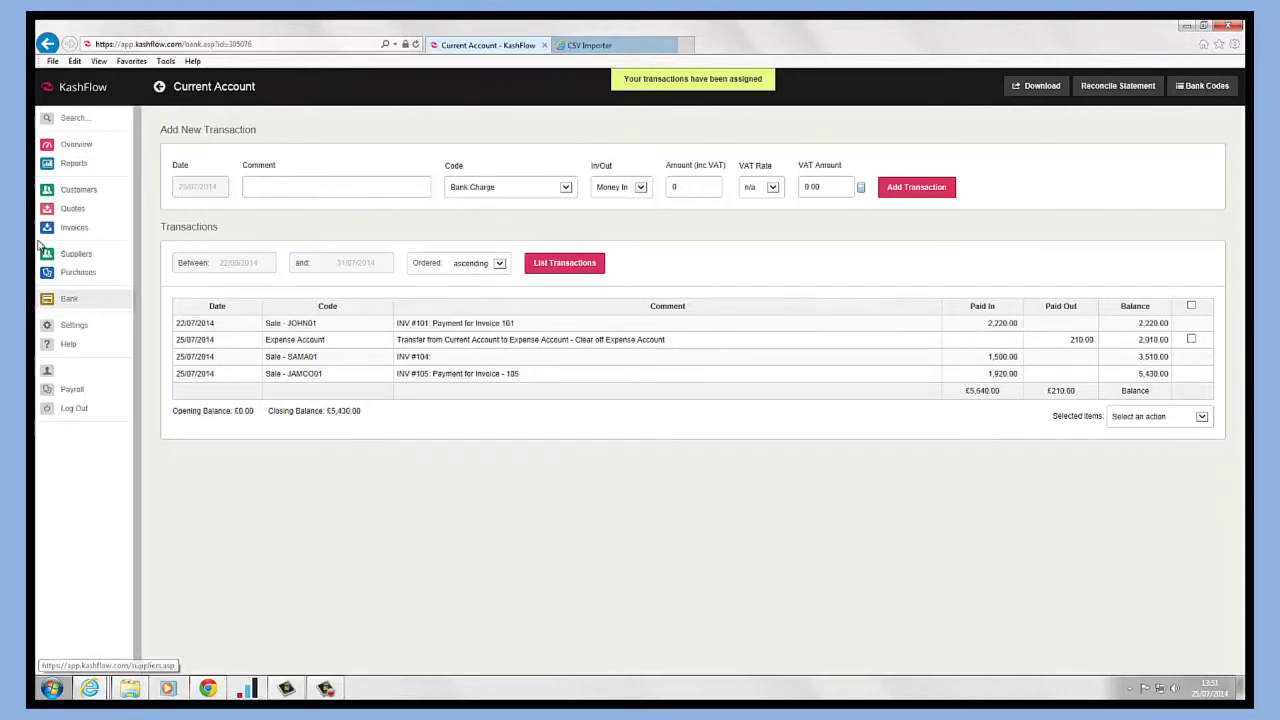
Step: Return to the Invoices list to confirm invoice 105 for £1,920.00 is Paid
{"action": "left_click", "coordinate": [68, 230]}
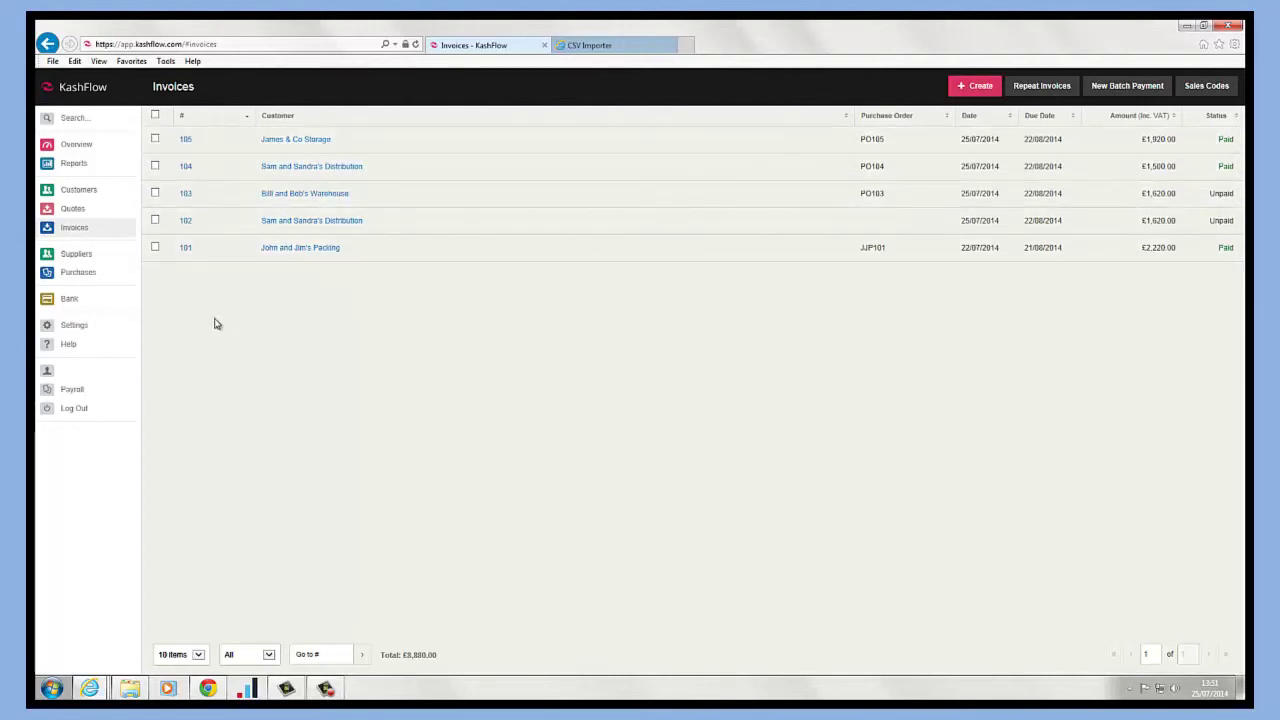
Step: Record a £60 Company Credit Card payment on purchase KF00001 so it shows PAID
{"action": "left_click", "coordinate": [87, 275]}
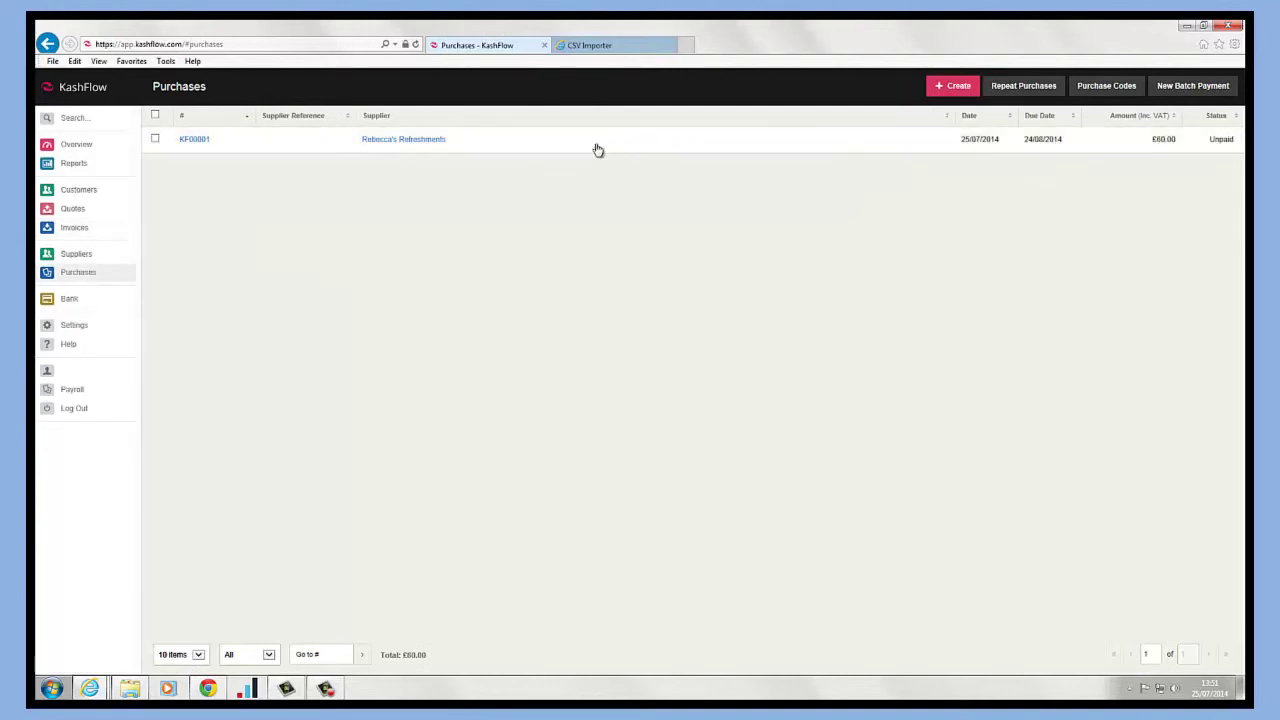
{"action": "left_click", "coordinate": [601, 148]}
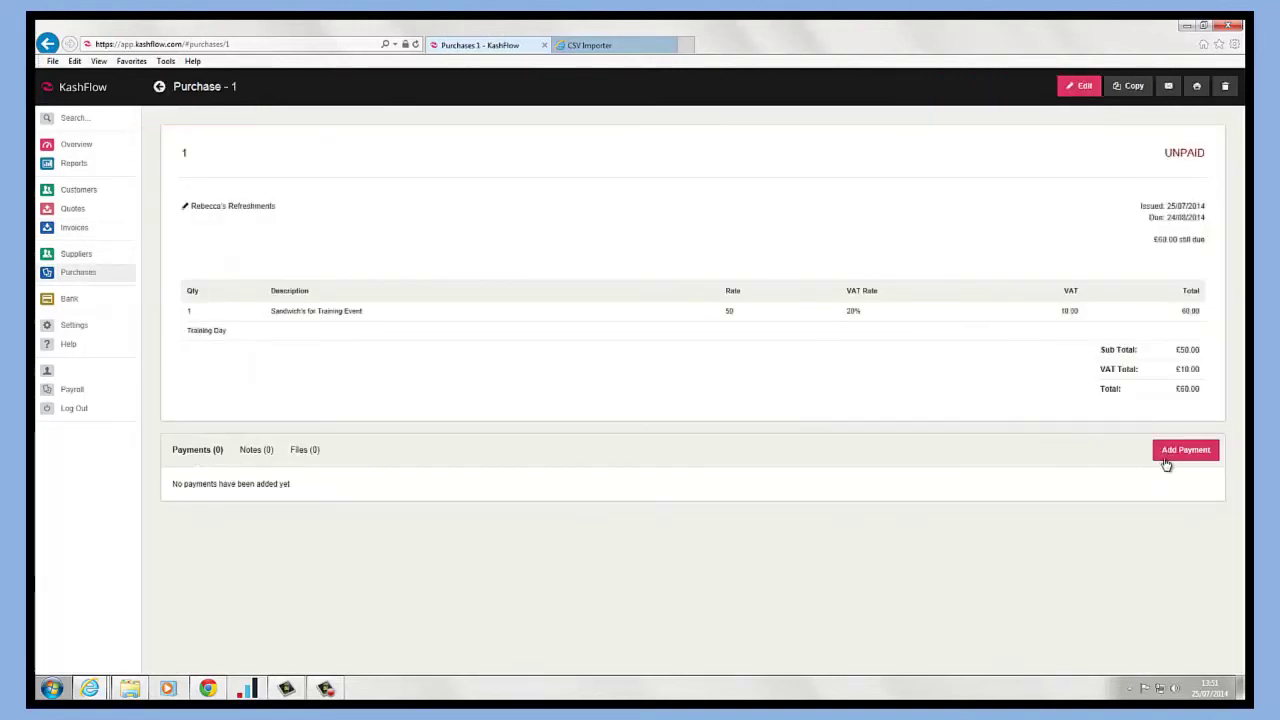
{"action": "left_click", "coordinate": [1166, 458]}
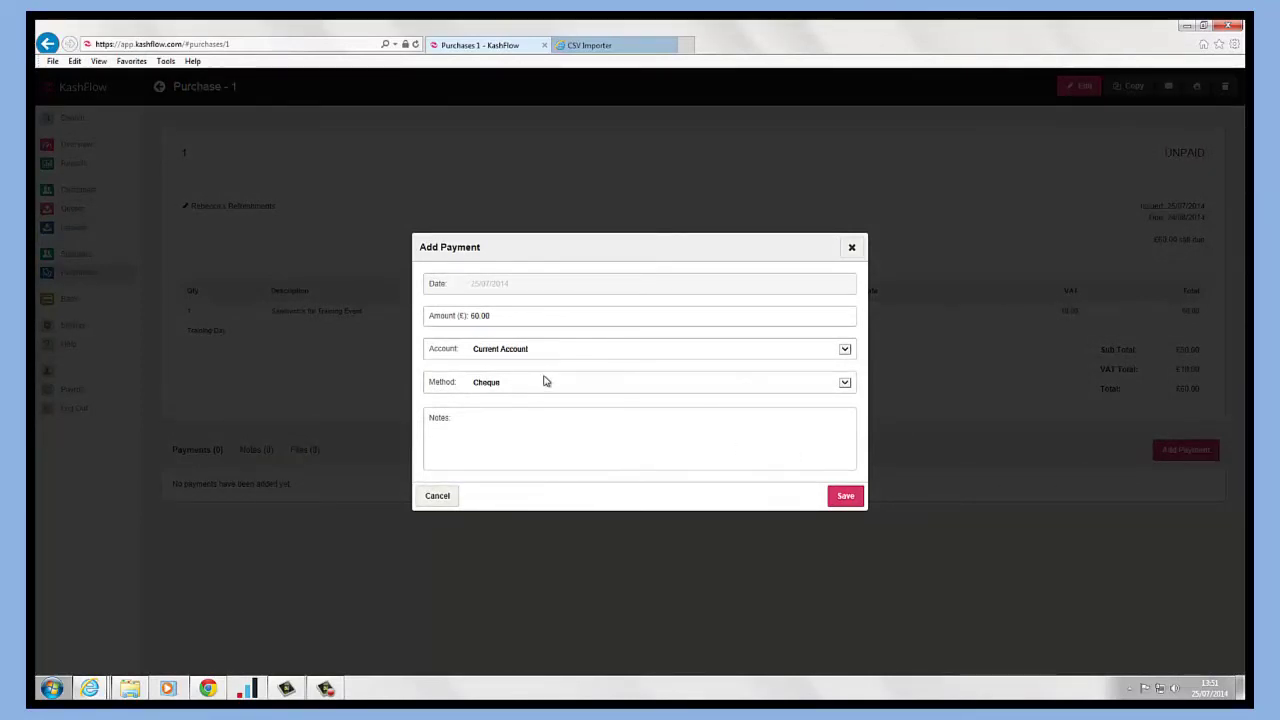
{"action": "left_click", "coordinate": [545, 381]}
{"action": "left_click", "coordinate": [546, 392]}
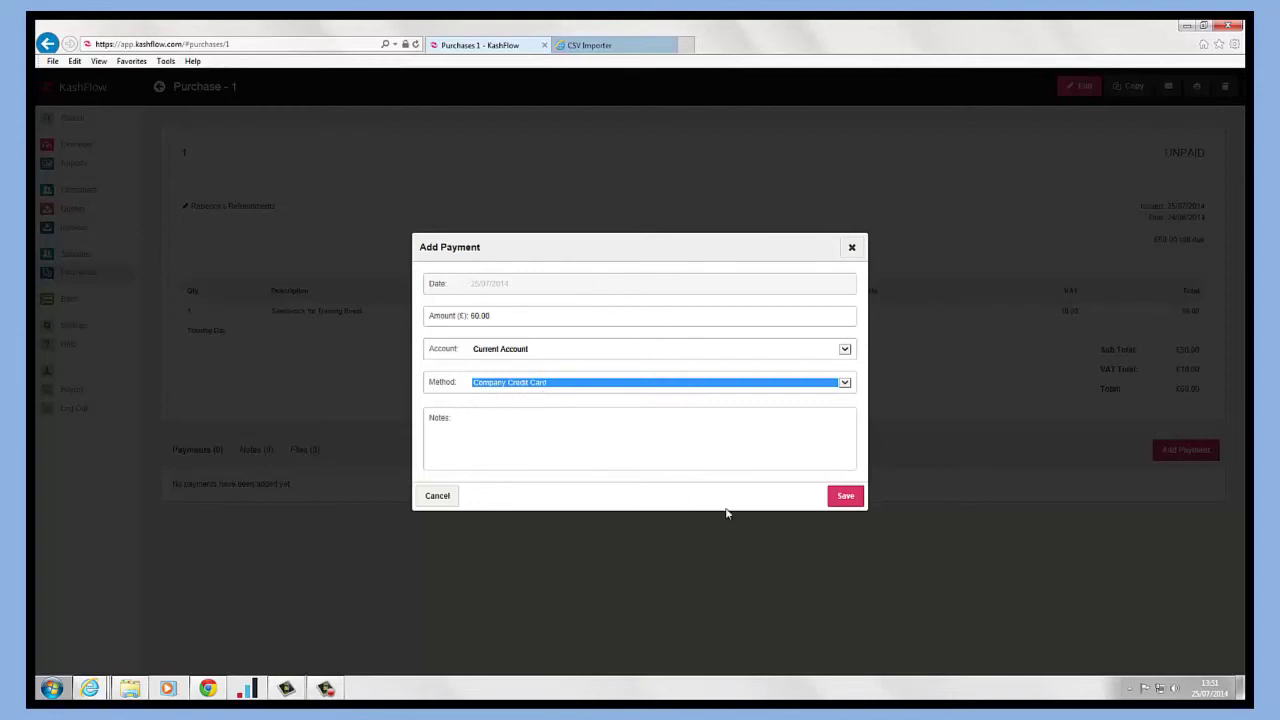
{"action": "left_click", "coordinate": [846, 498]}
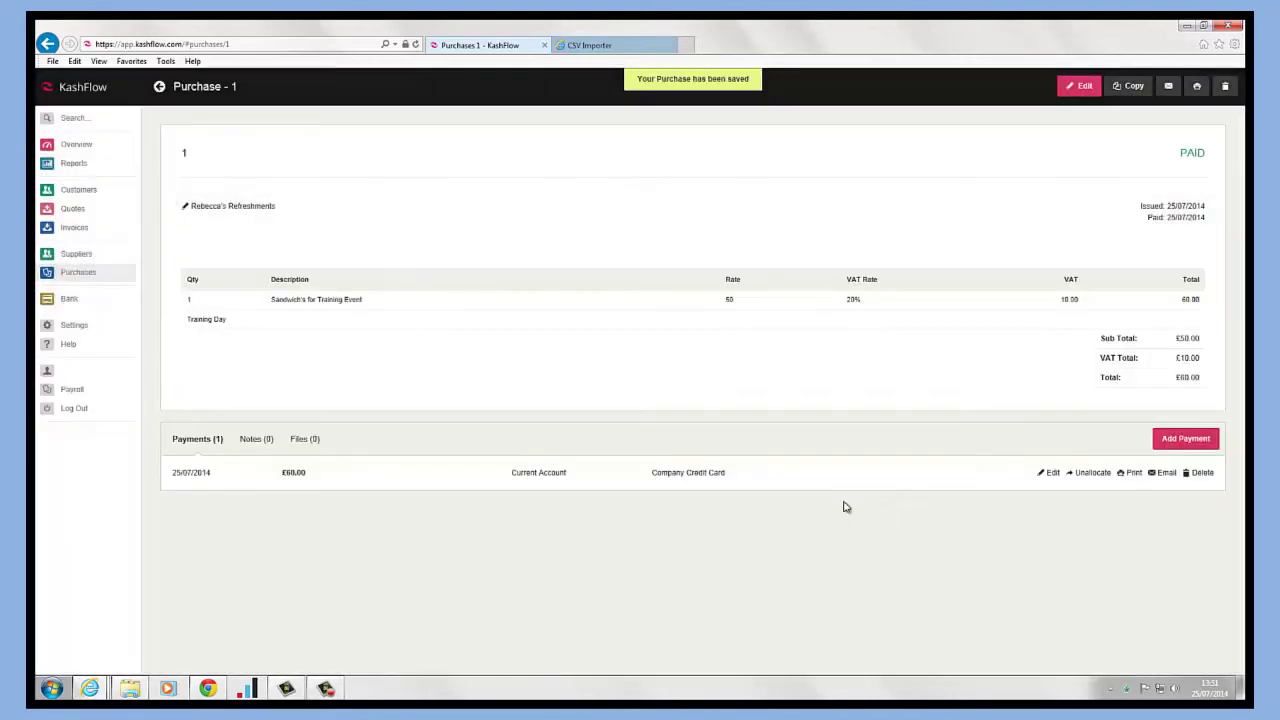
{"action": "left_click", "coordinate": [64, 300]}
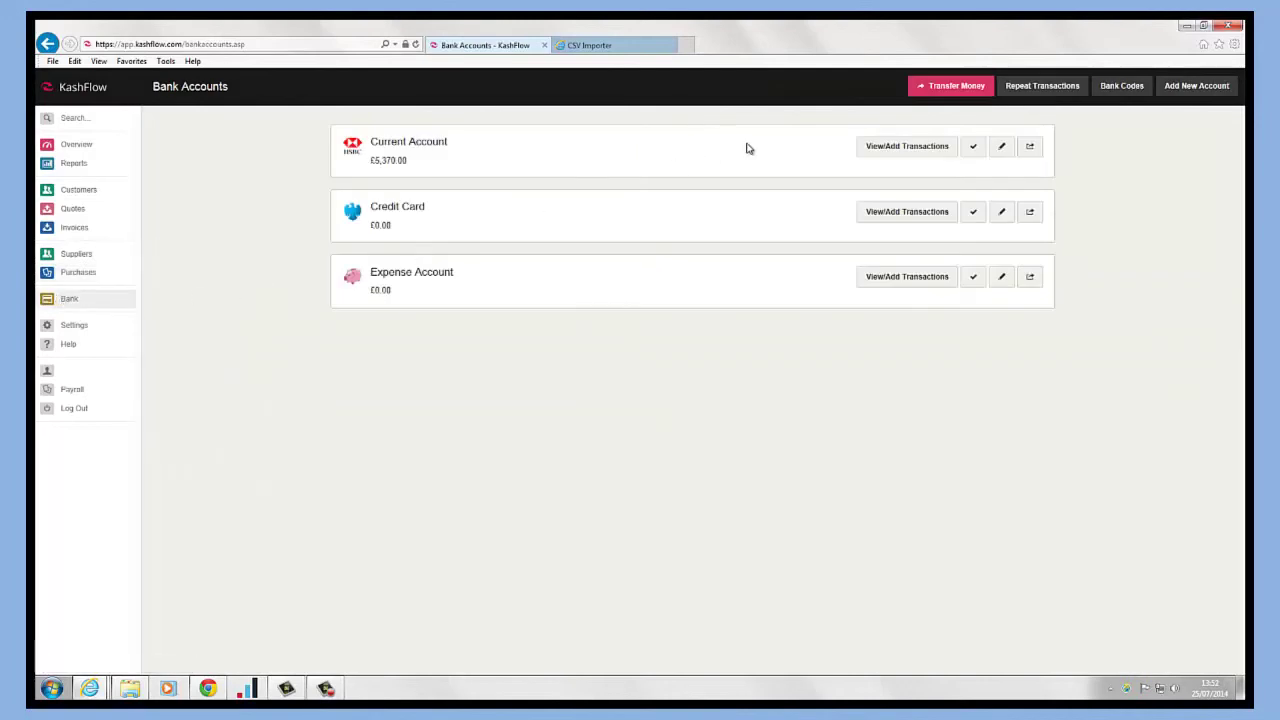
Step: Review the Current Account transactions, showing the £60.00 purchase payment and £5,370.00 balance
{"action": "left_click", "coordinate": [886, 156]}
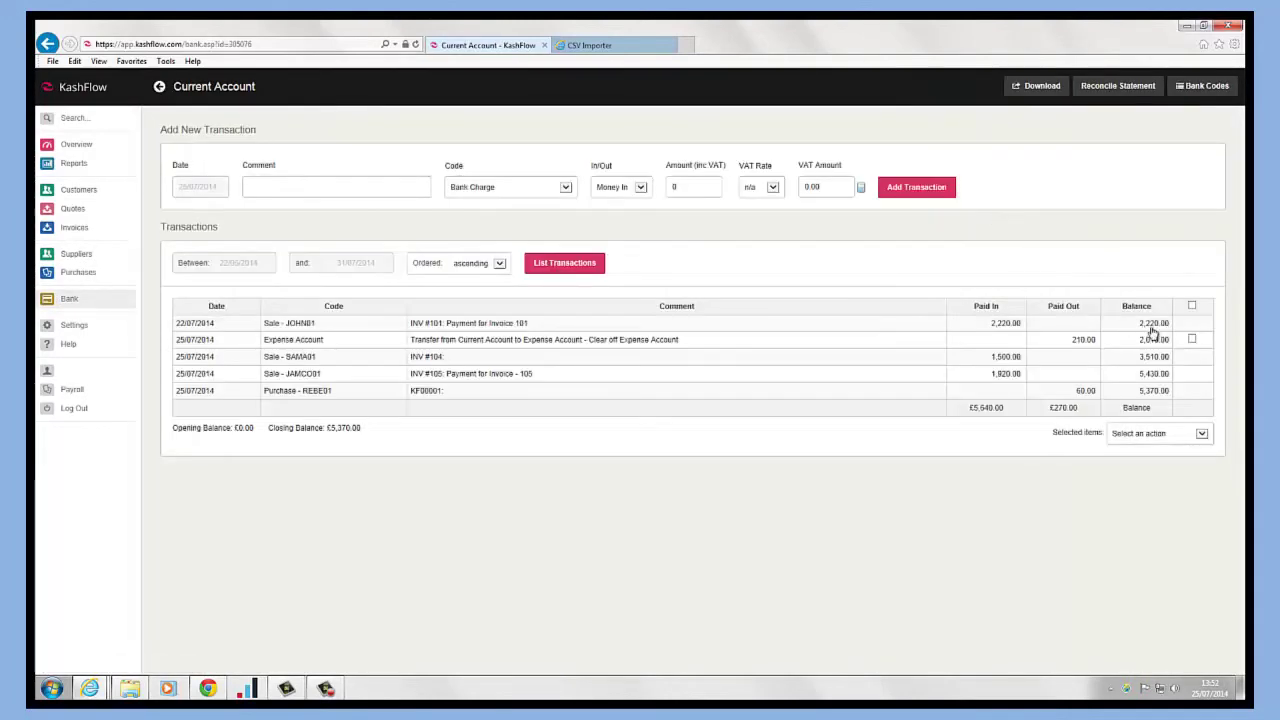
{"action": "left_click", "coordinate": [1191, 339]}
{"action": "left_click", "coordinate": [1202, 434]}
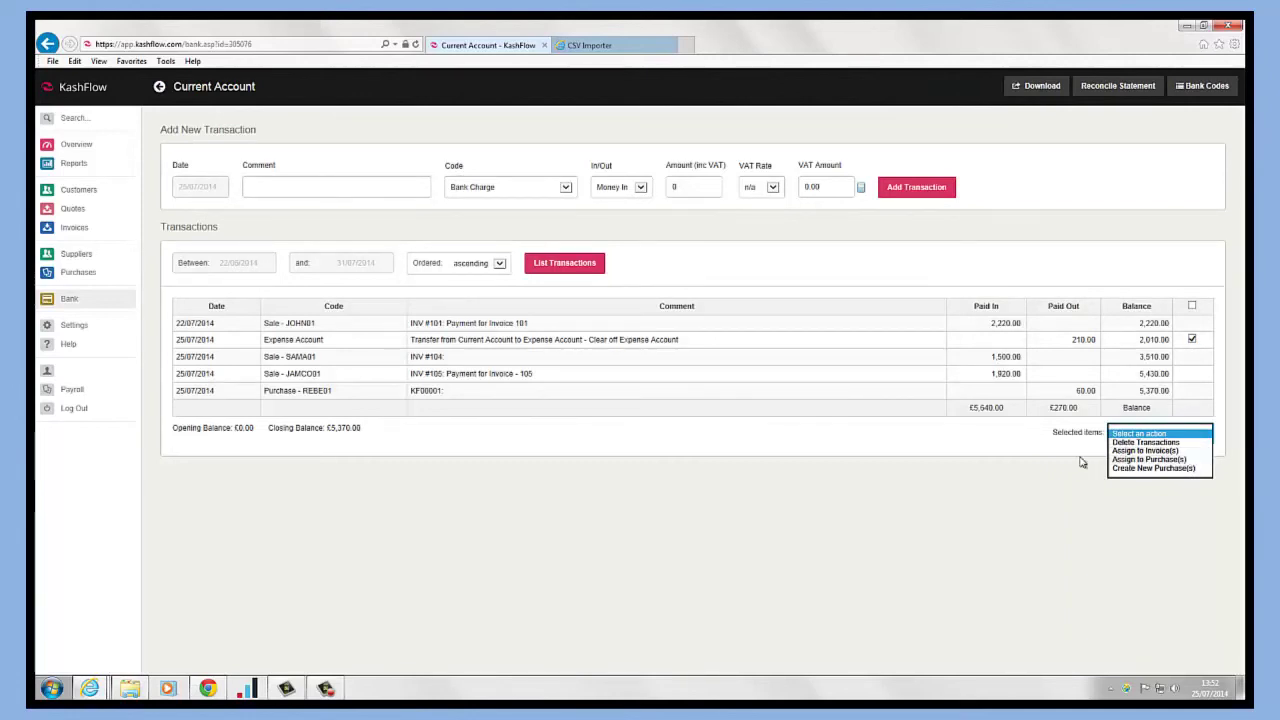
{"action": "left_click", "coordinate": [1031, 453]}
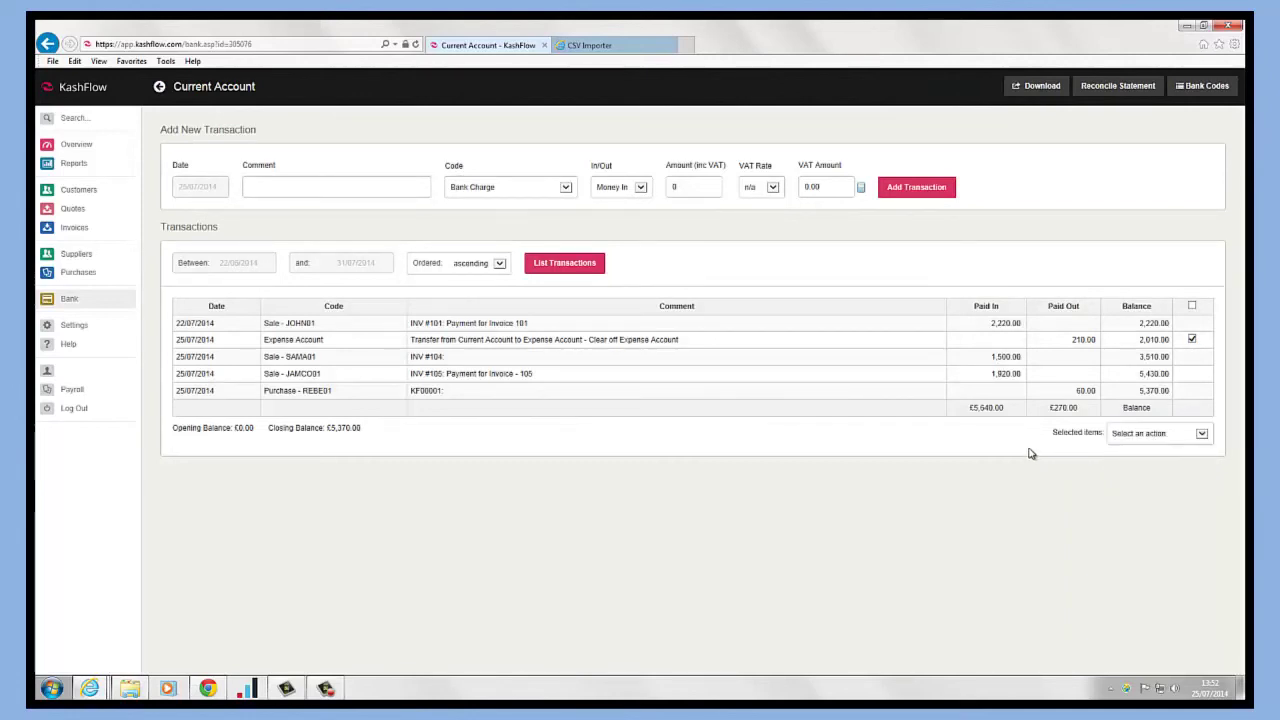
{"action": "left_click", "coordinate": [75, 147]}
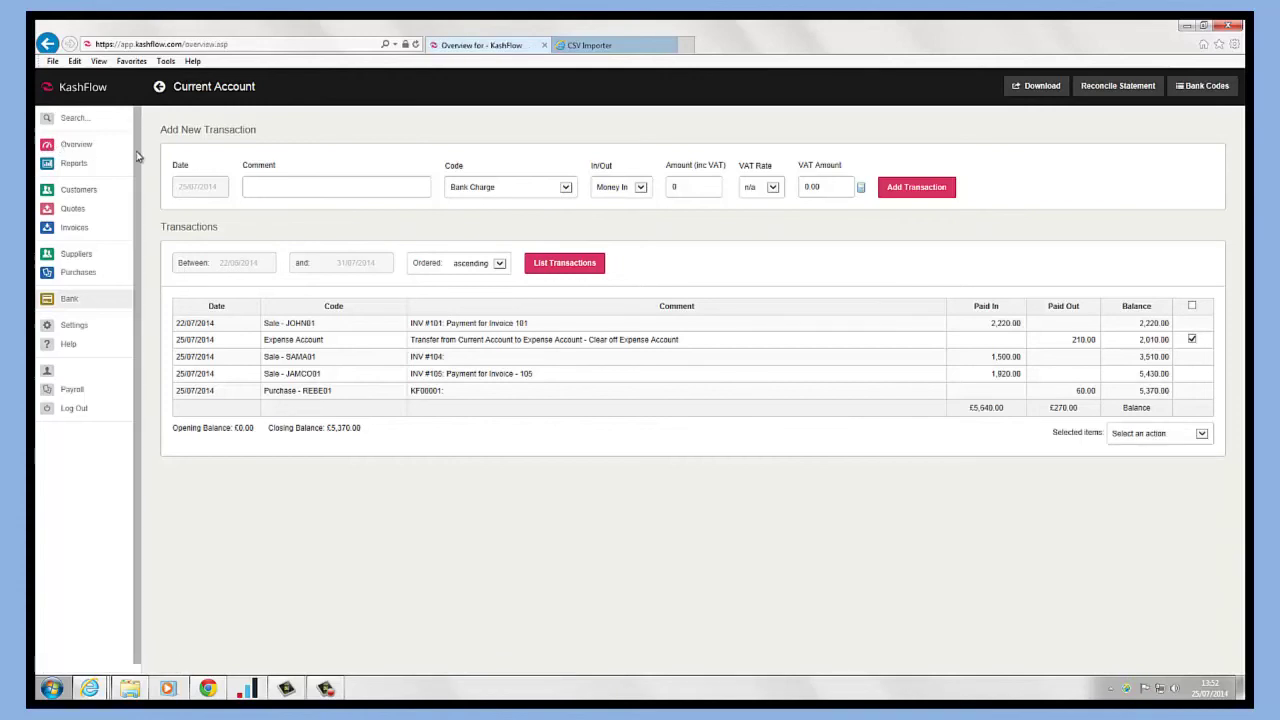